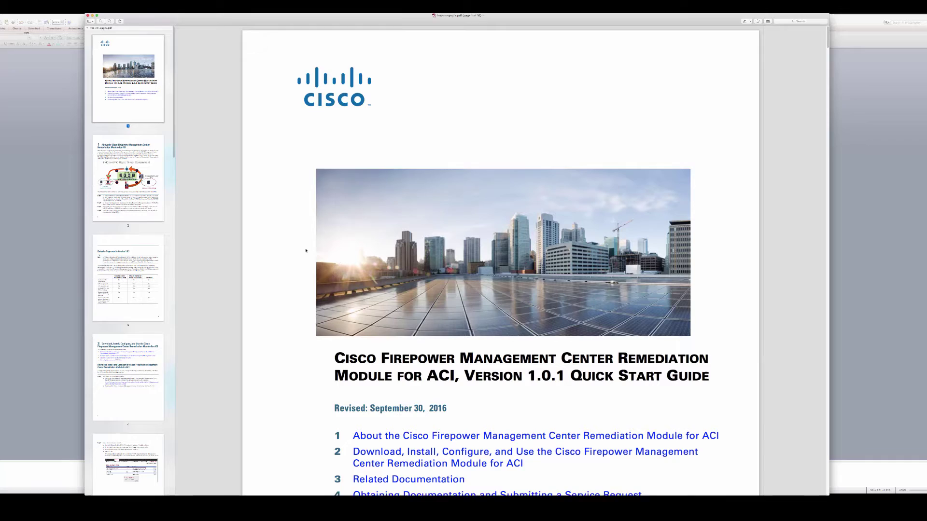
- Go to the guide's remediation module overview page and scroll through it
scroll(307, 251, down, 3)
click(135, 186)
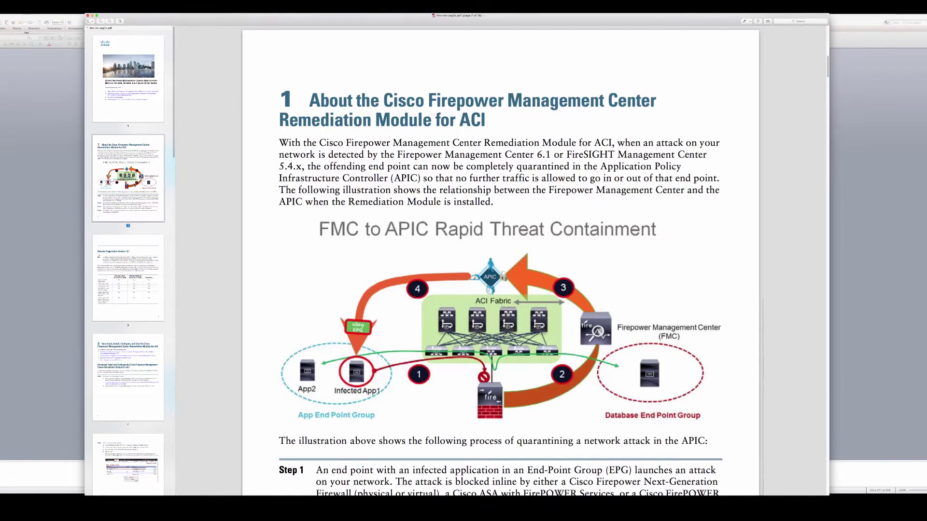
scroll(285, 259, down, 2)
scroll(285, 259, down, 1)
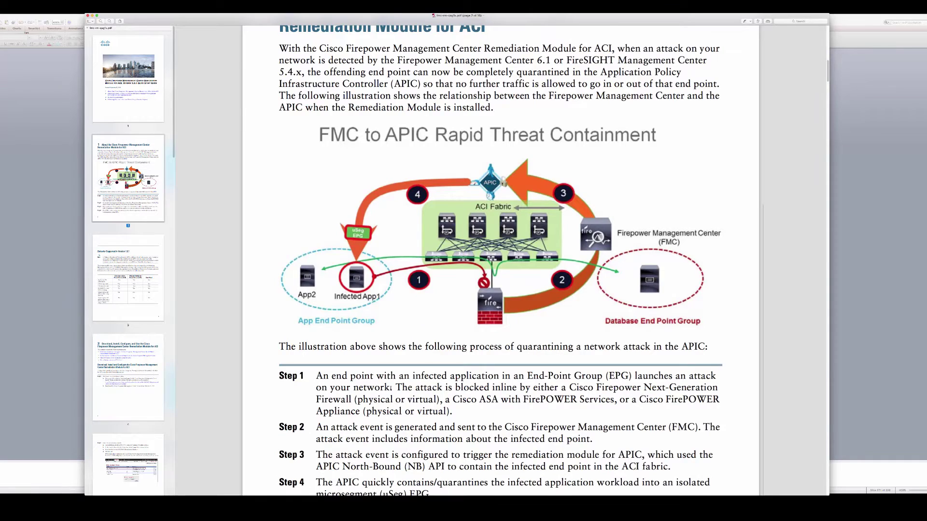
scroll(434, 261, down, 2)
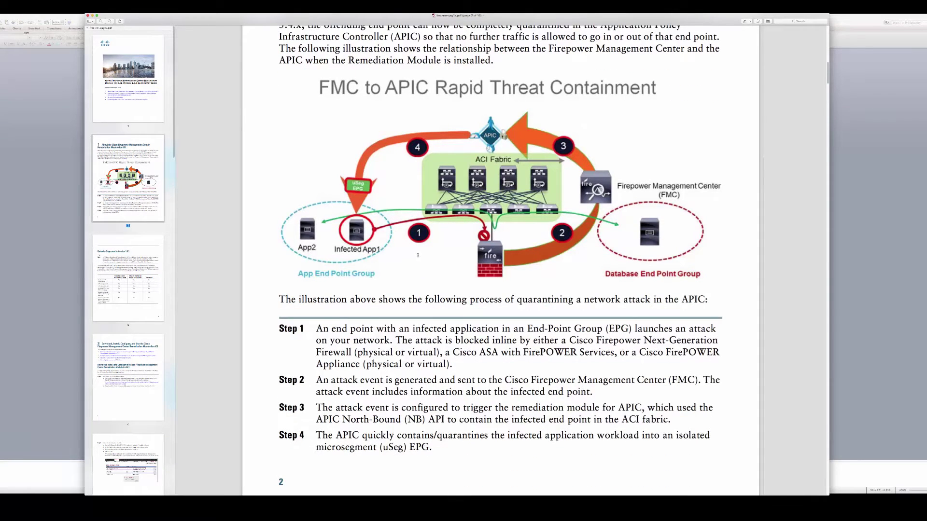
- Read page 3's 'Behavior Supported in Version 1.0.1' AVS/DVS/Bare Metal quarantine table
click(128, 279)
scroll(367, 332, down, 3)
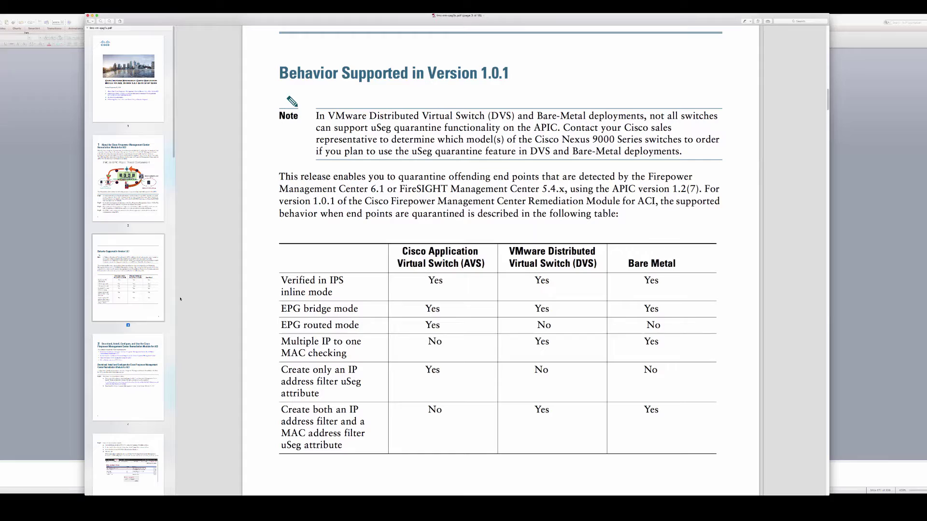
scroll(121, 294, down, 10)
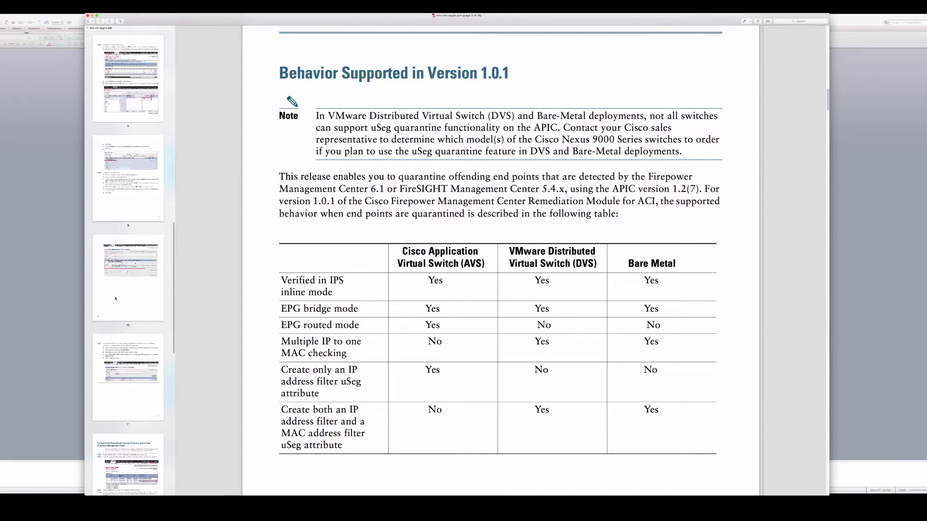
scroll(110, 228, up, 10)
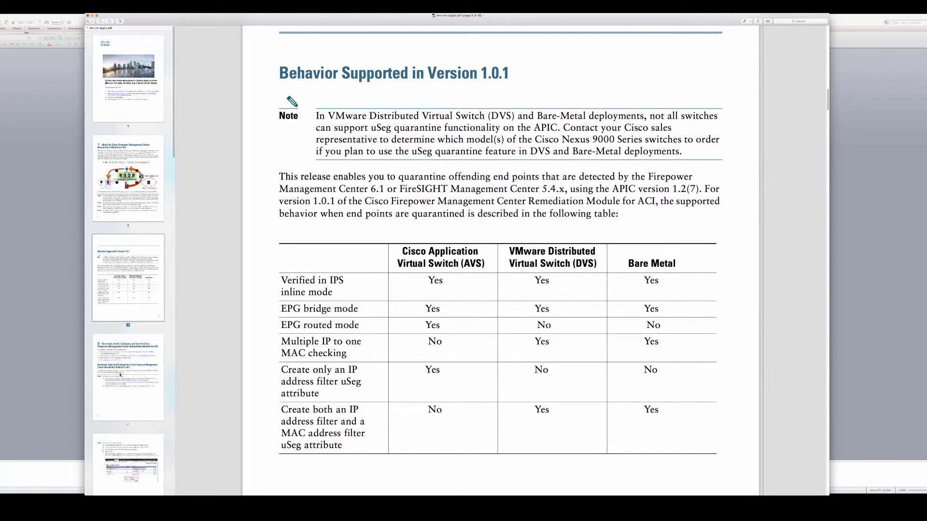
scroll(122, 423, down, 10)
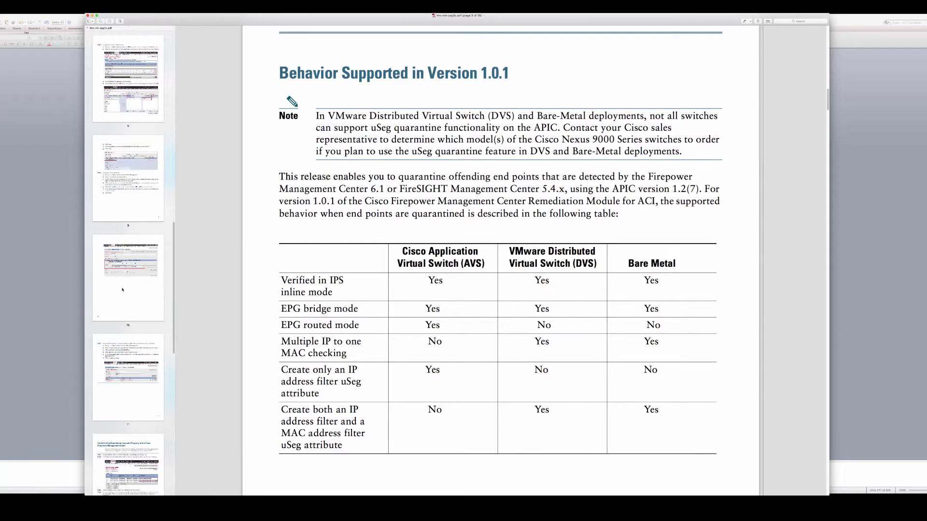
- Jump to the correlation rule instructions page and scroll through it
click(128, 198)
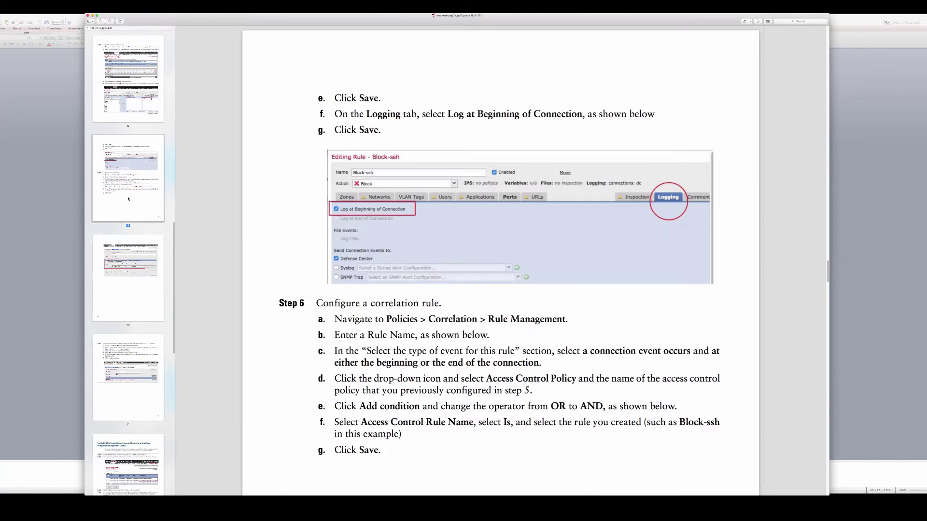
scroll(135, 120, up, 10)
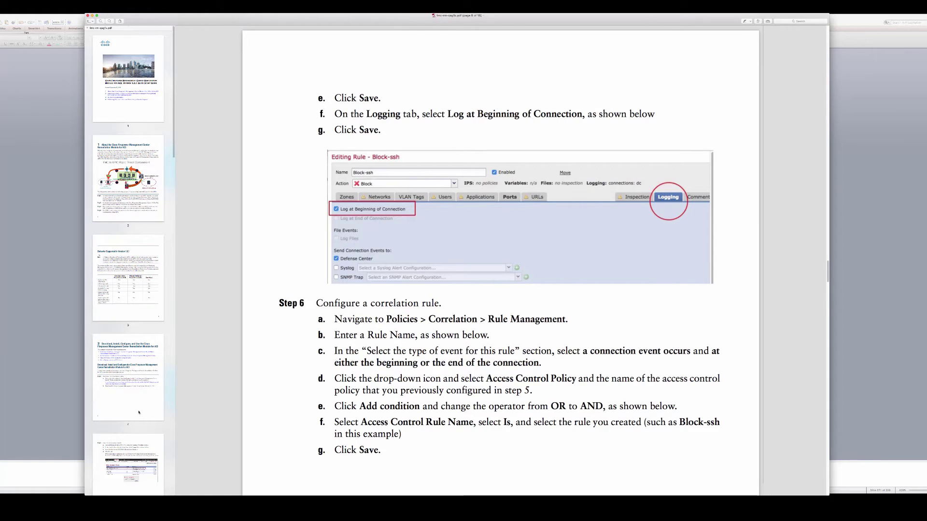
scroll(138, 411, down, 10)
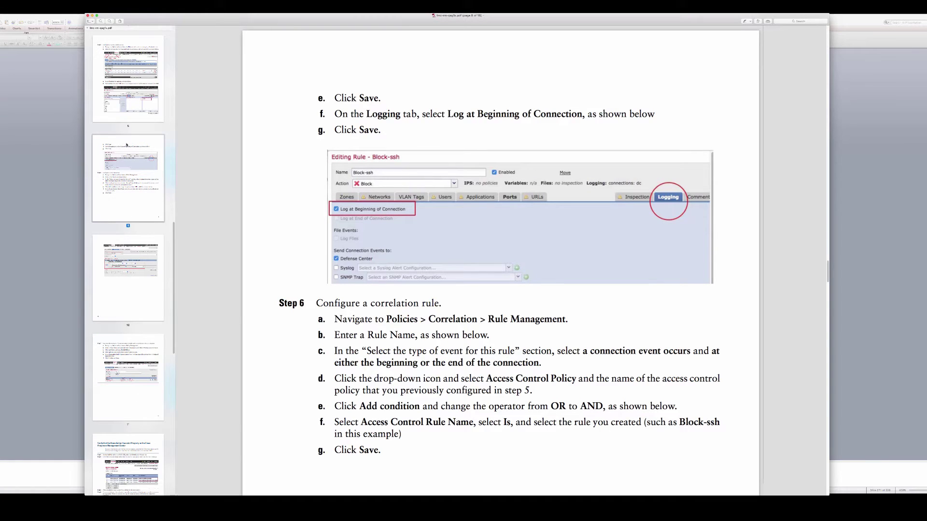
scroll(133, 267, up, 10)
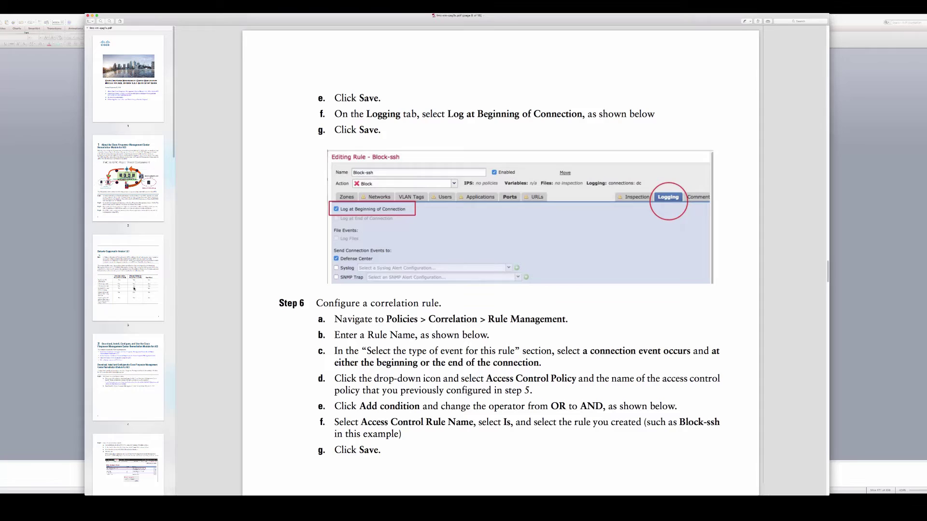
- Step through the install-module, create-instance and remediation-type pages to Step 5's Block-ssh policy example
click(116, 474)
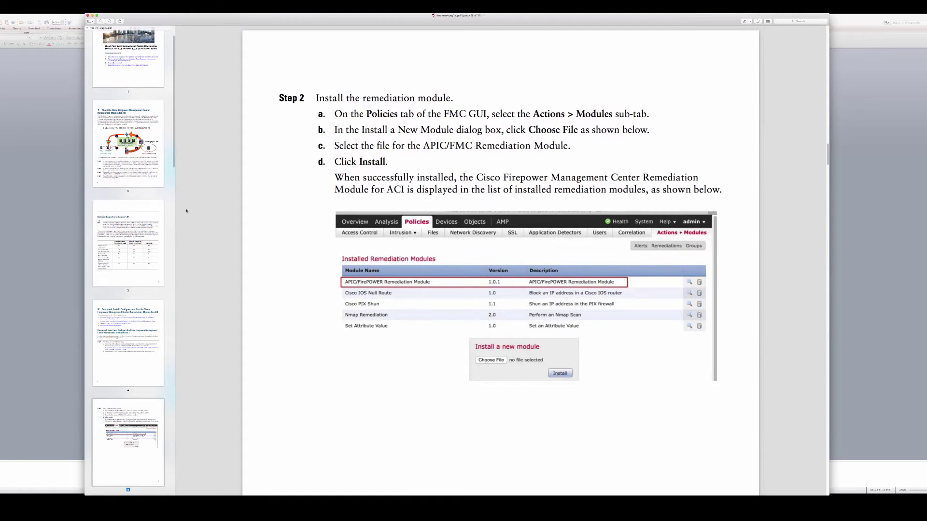
scroll(168, 239, down, 5)
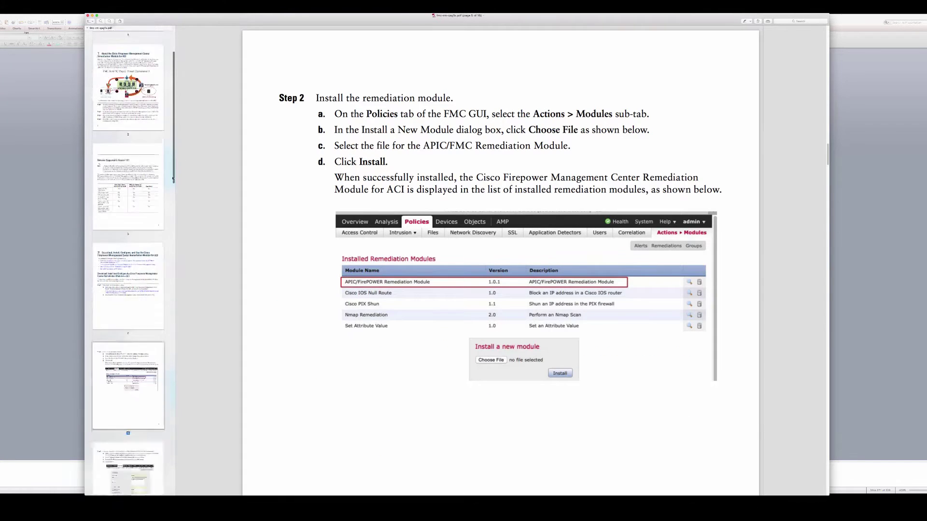
click(140, 236)
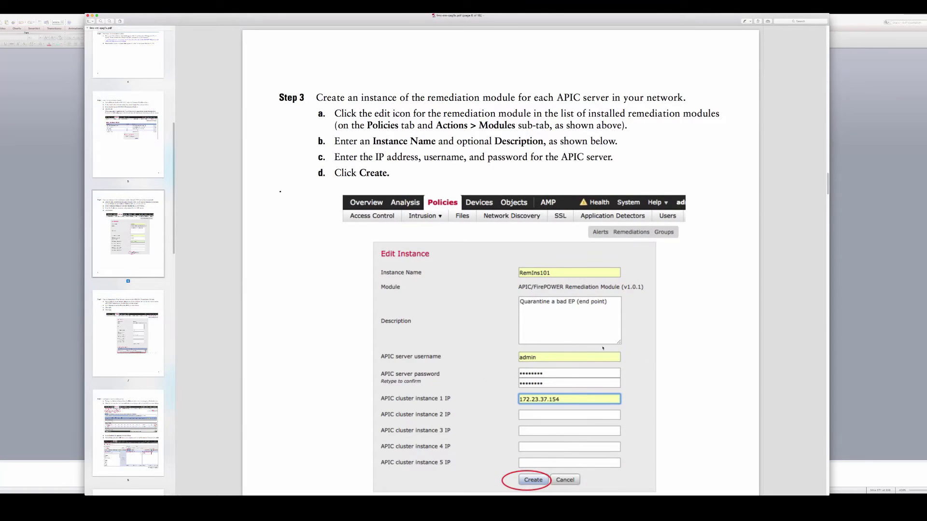
key(Down)
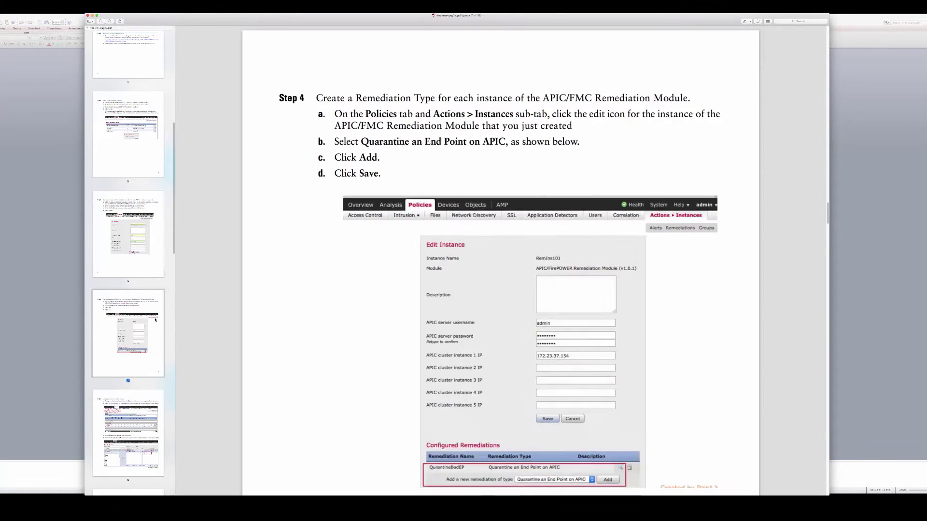
scroll(171, 309, down, 5)
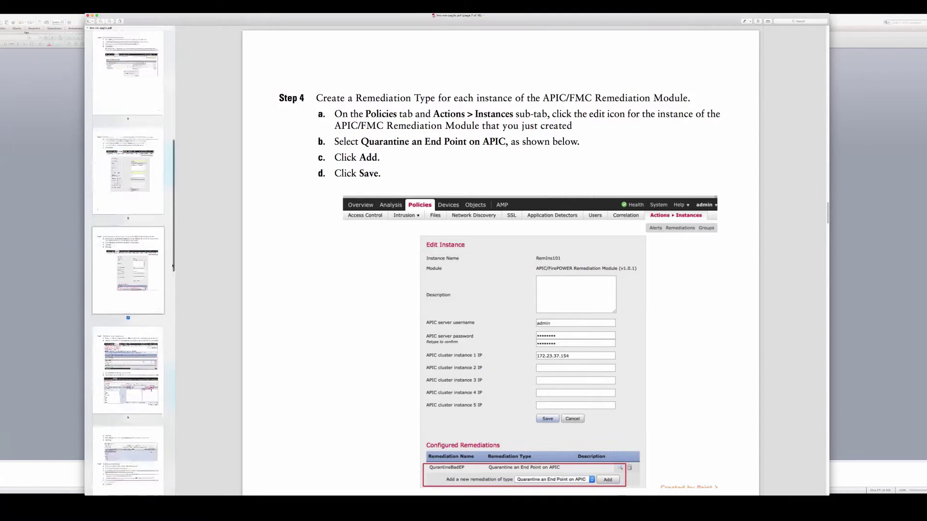
scroll(171, 314, down, 1)
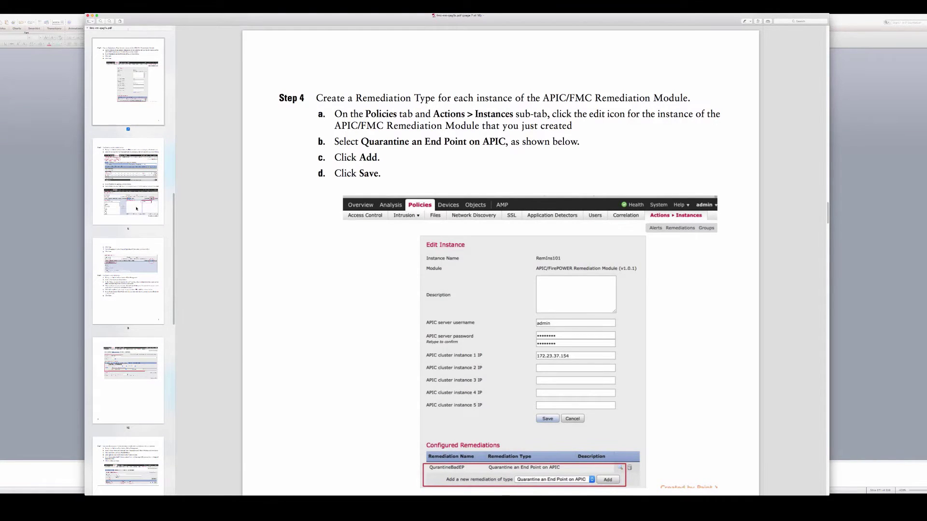
click(136, 209)
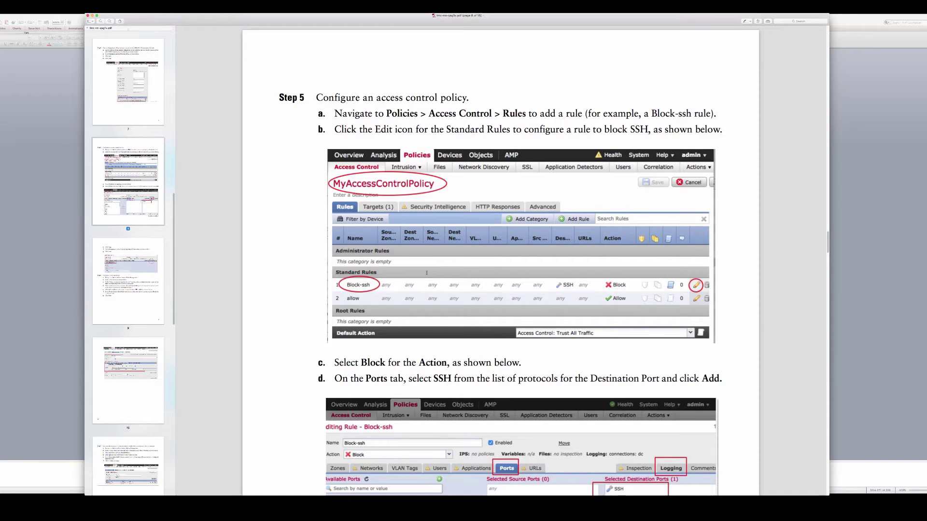
- Page through the logging, correlation rule and response-linking pages to the Remediation Status verification page
click(152, 282)
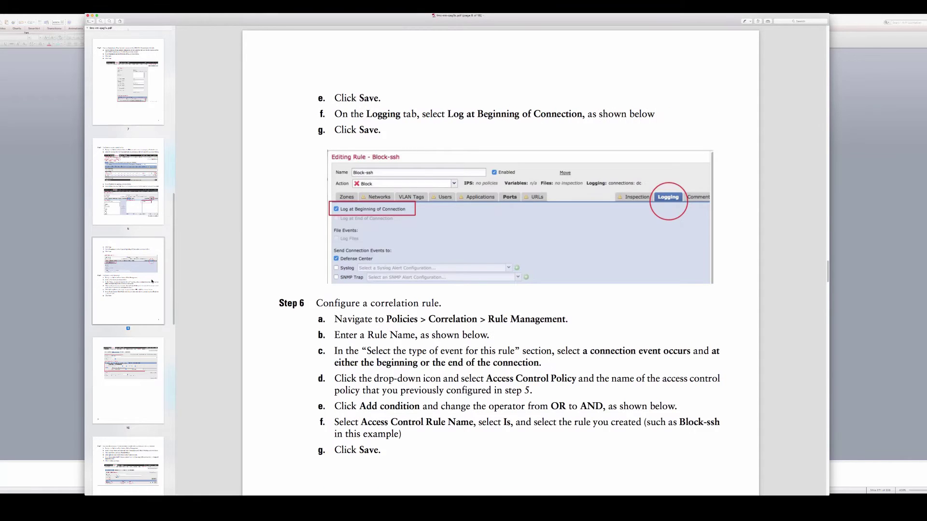
click(135, 395)
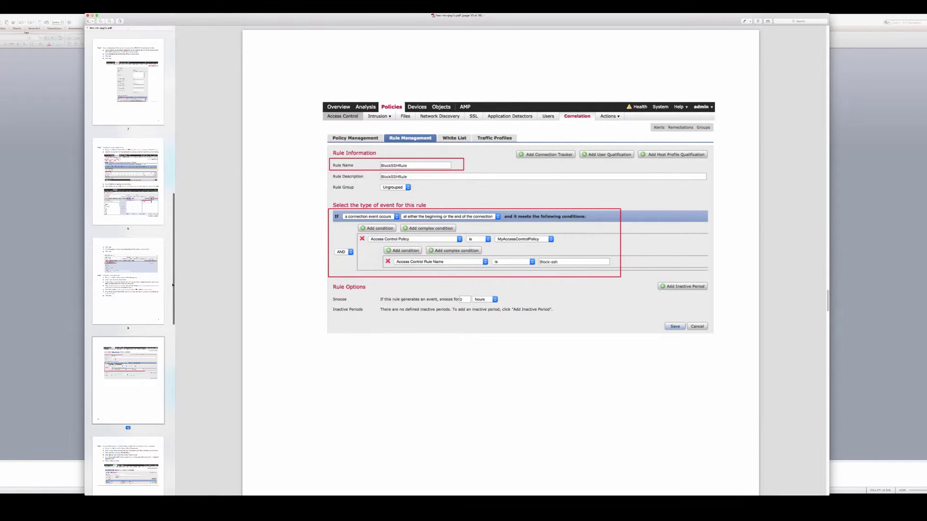
scroll(173, 287, down, 5)
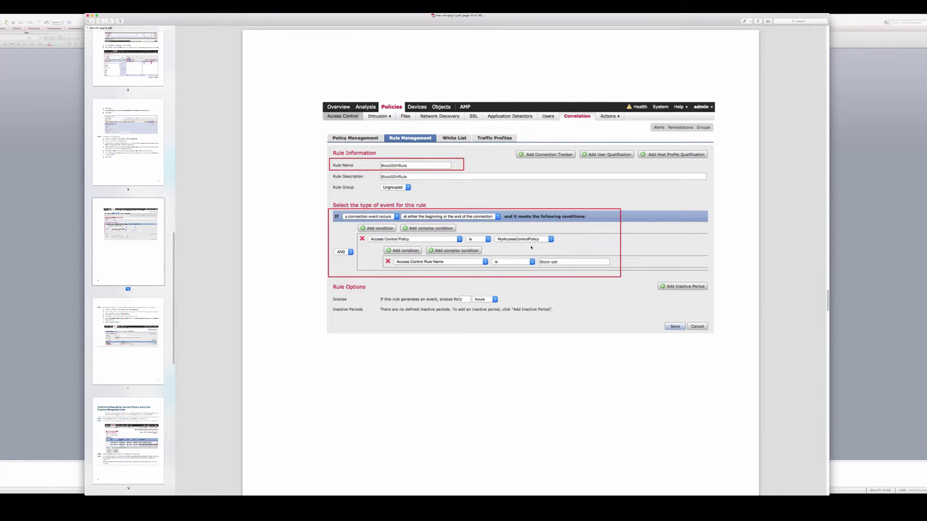
click(128, 332)
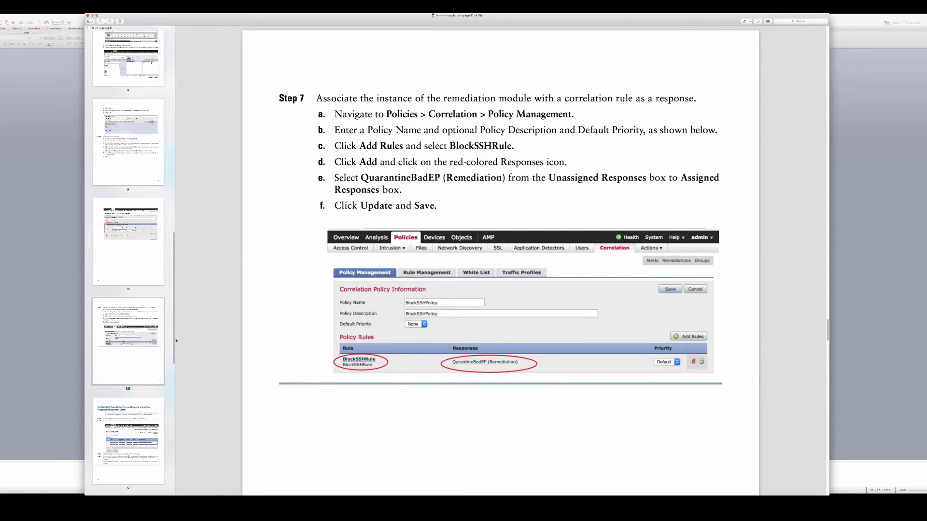
click(152, 425)
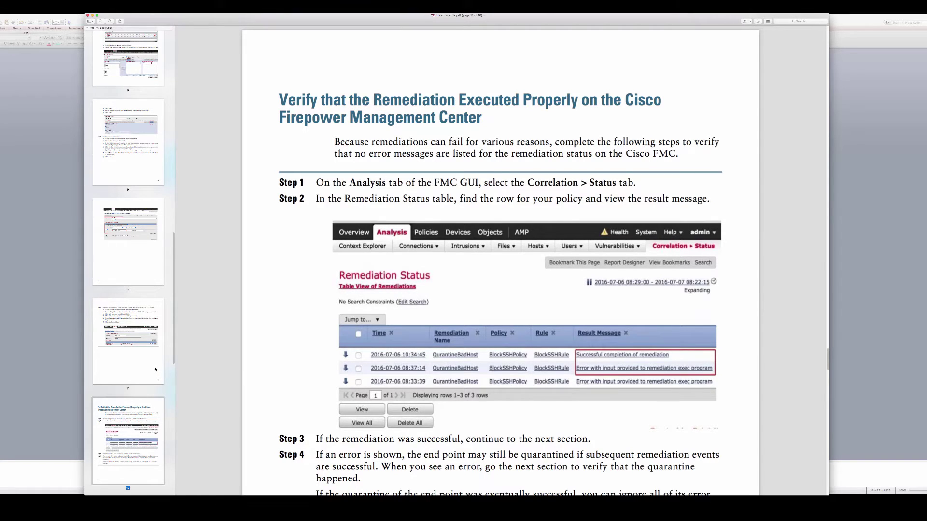
- Leave Preview for the browser, showing FMC Correlation Events with three BlockTelnet telnet events
key(super+Tab)
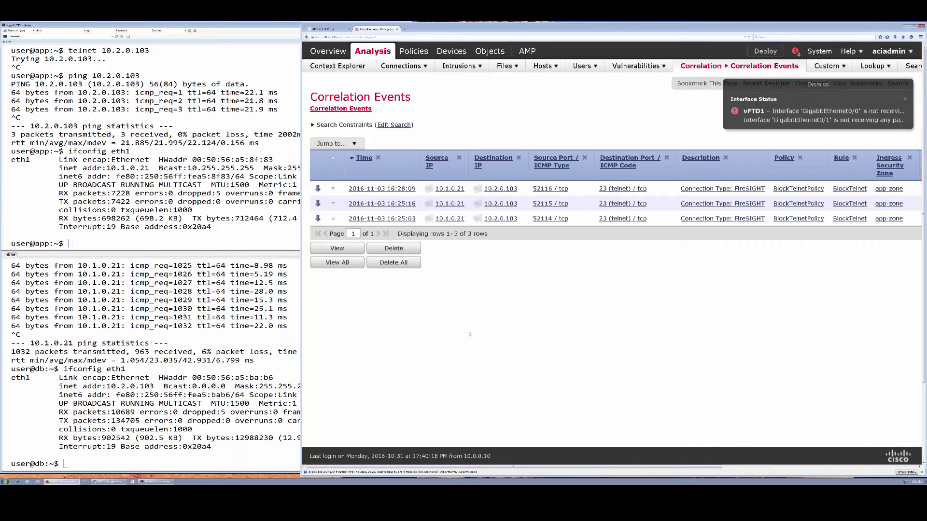
- Review the aprof topology in pod21, reposition the app-to-db contract, then view vFTD1's device details
click(332, 30)
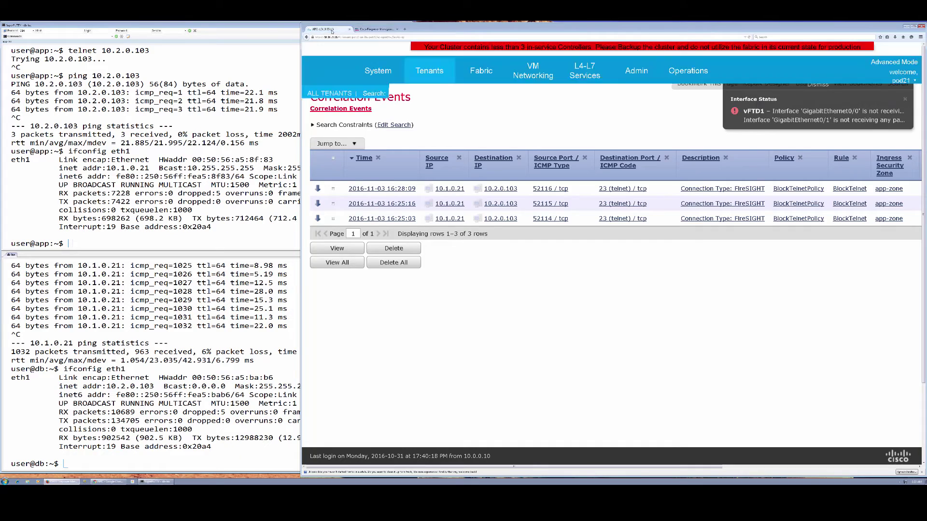
click(357, 165)
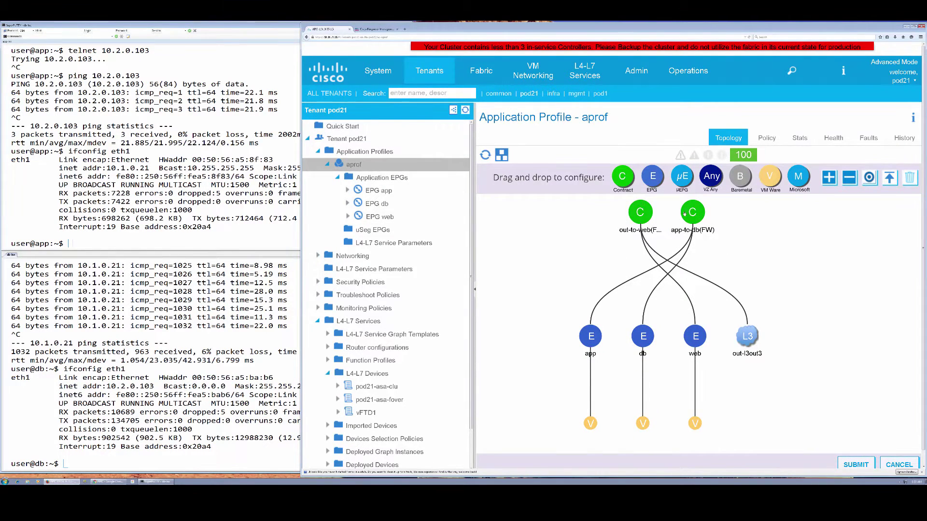
drag(685, 213, 607, 231)
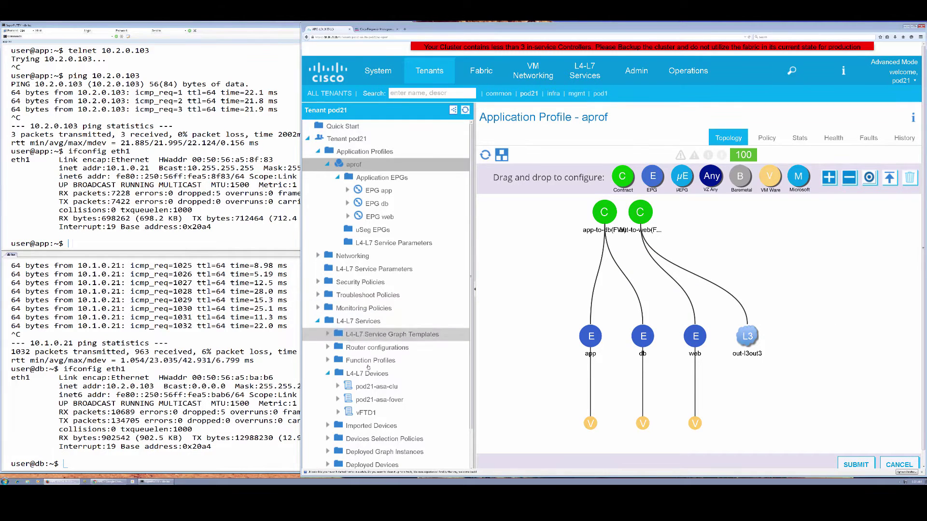
click(366, 414)
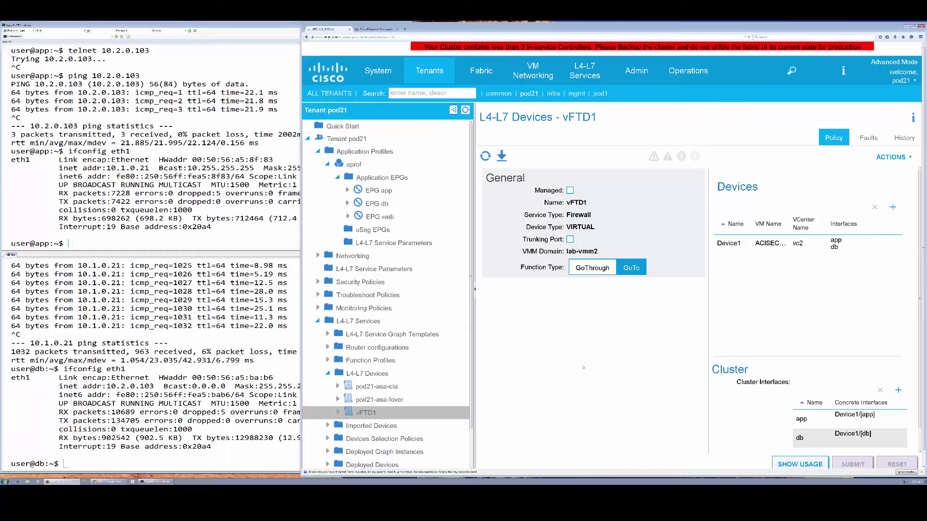
- Review the ftd-graph service graph template, then show aprof's still-empty uSeg EPGs list
click(328, 335)
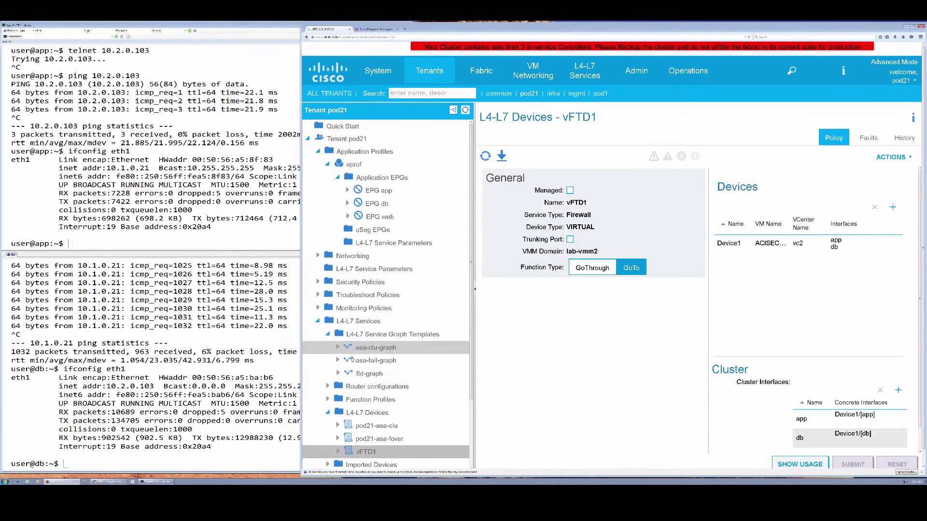
click(407, 378)
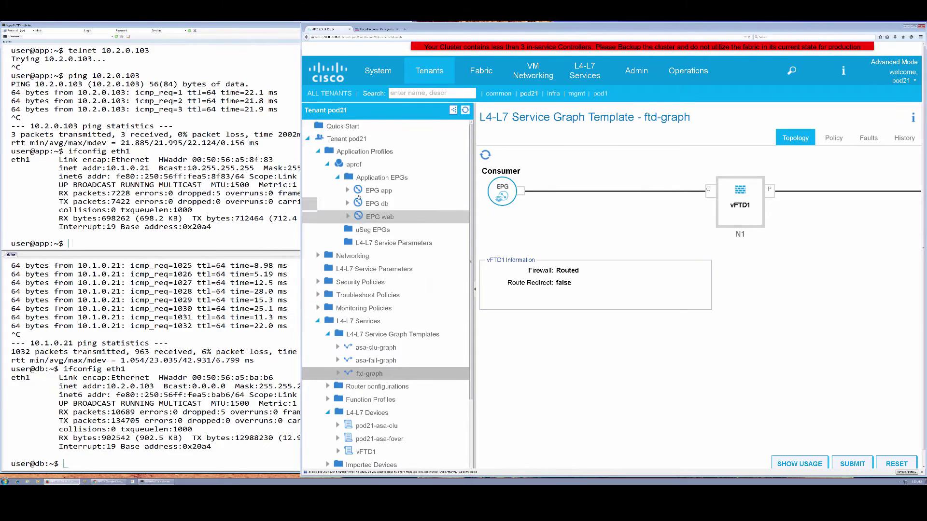
click(372, 230)
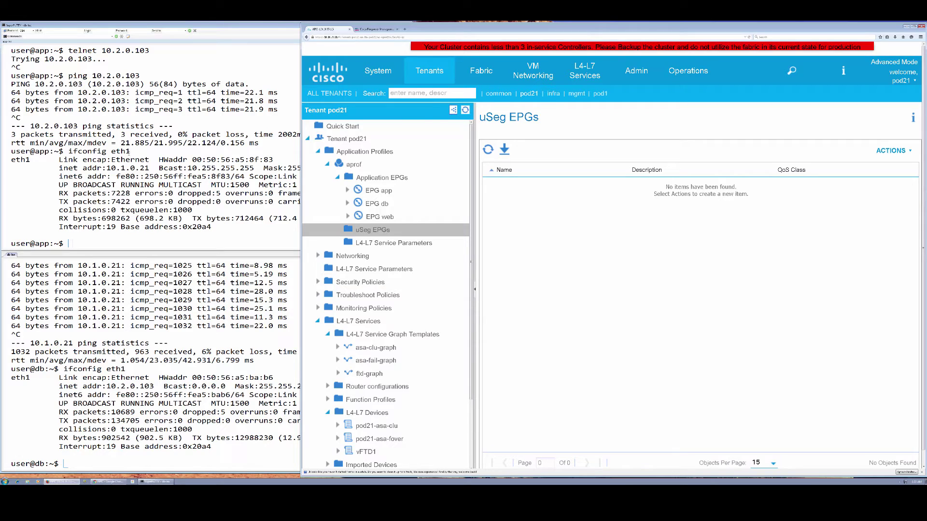
- Note the app host's 10.1.0.21 and db host's 10.2.0.103 addresses, then view app EPG's endpoints
key(alt+Tab)
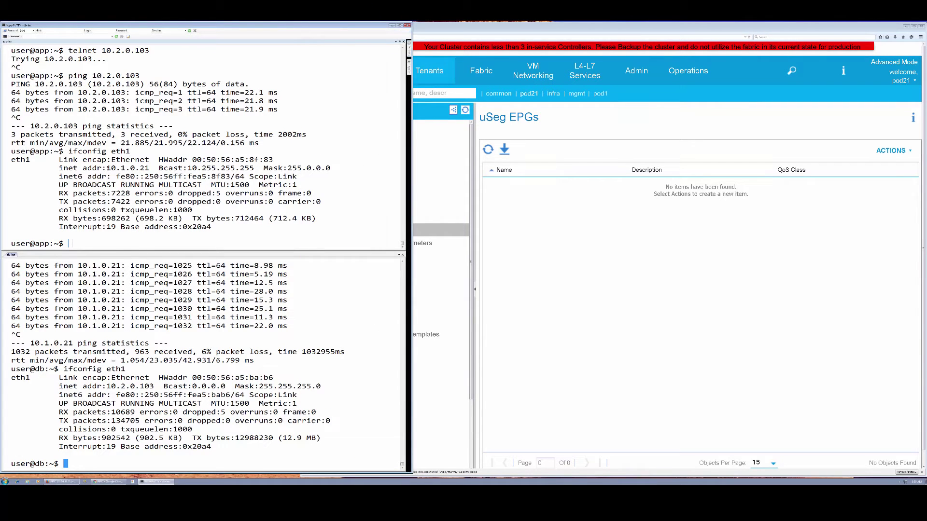
click(108, 168)
drag(153, 168, 102, 168)
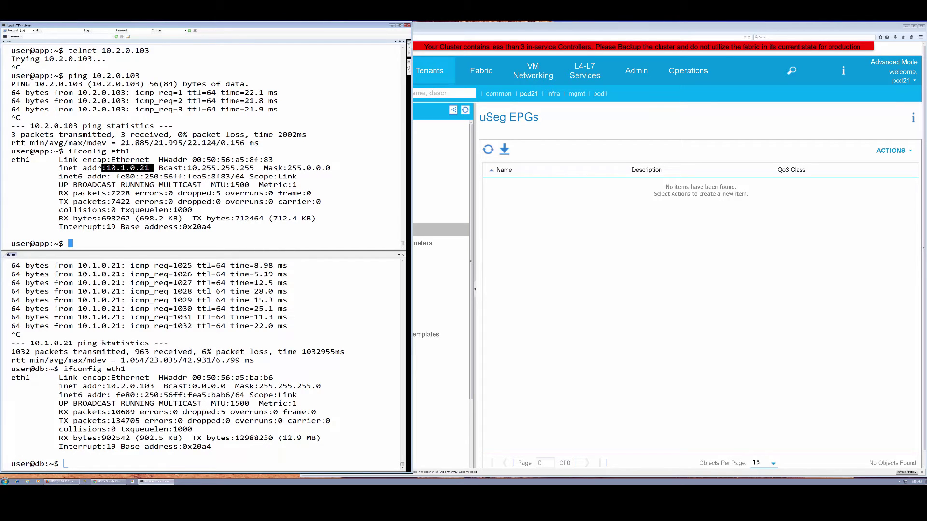
click(109, 386)
drag(106, 386, 154, 386)
click(551, 217)
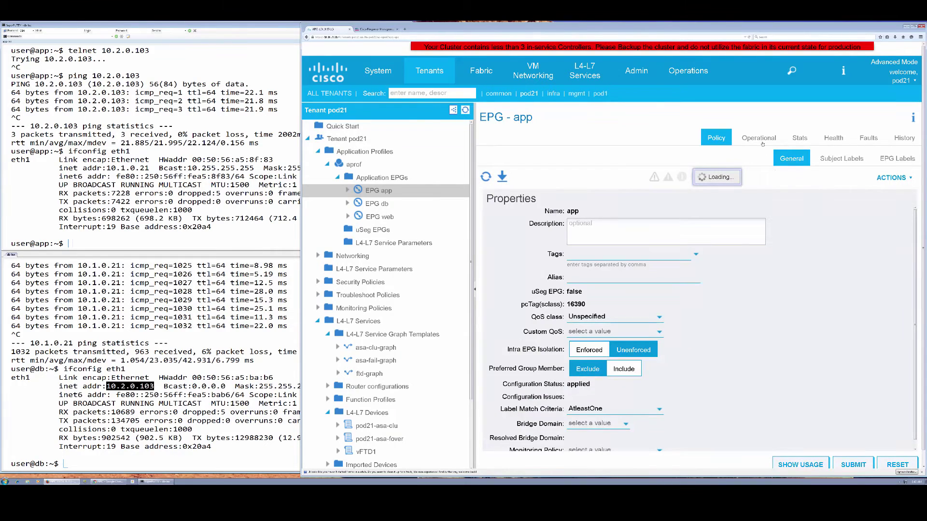
click(761, 140)
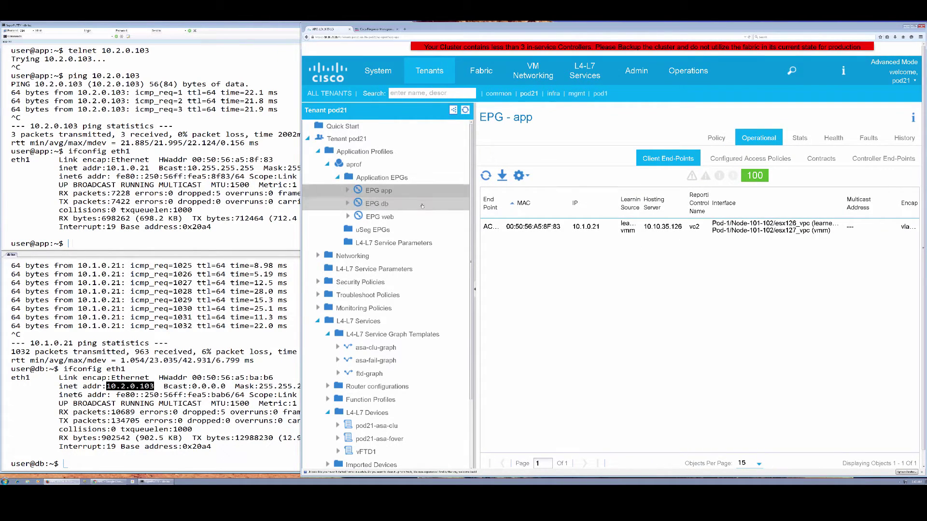
- Check the db EPG's learned endpoints, then open FMC Device Management listing vFTD1 with vFTD-Policy
click(762, 141)
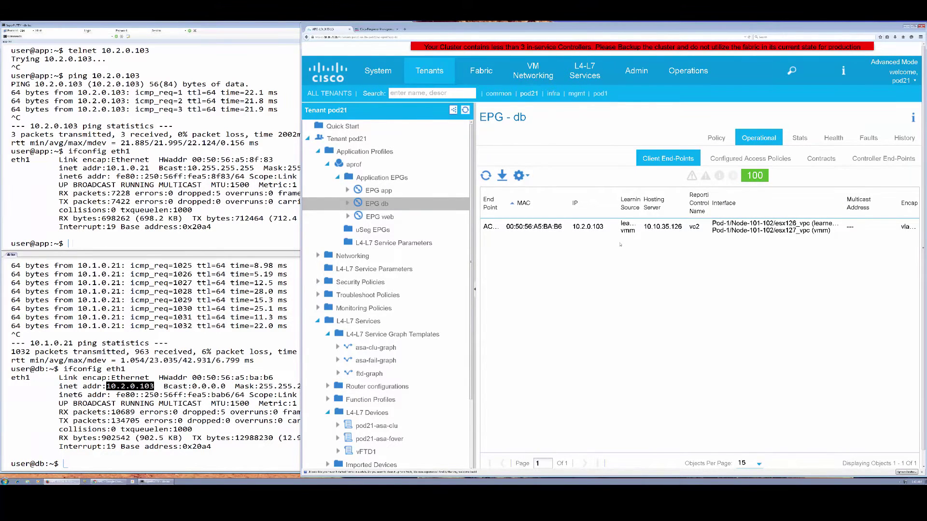
click(370, 30)
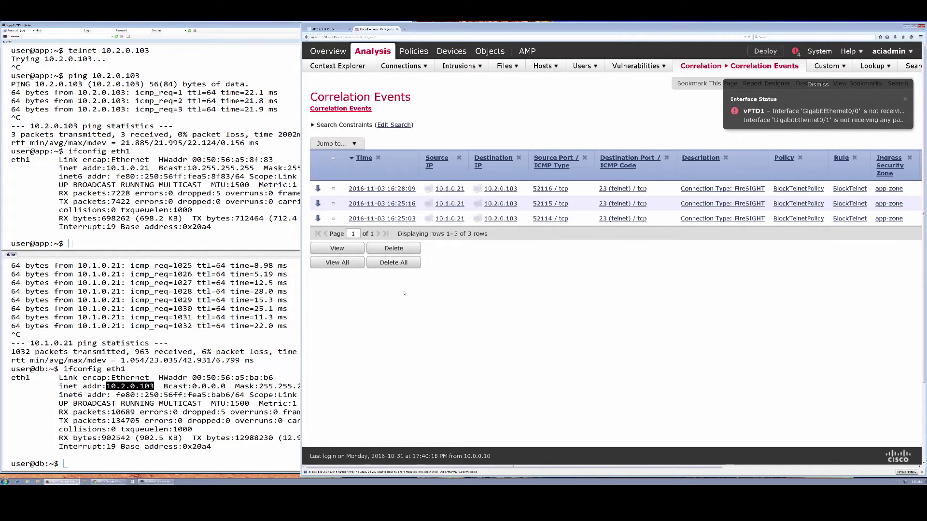
click(769, 85)
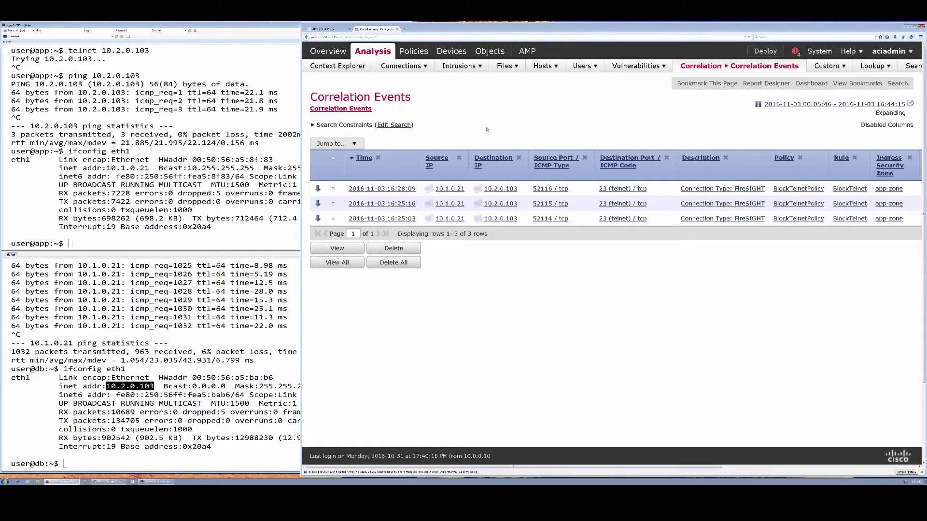
click(451, 51)
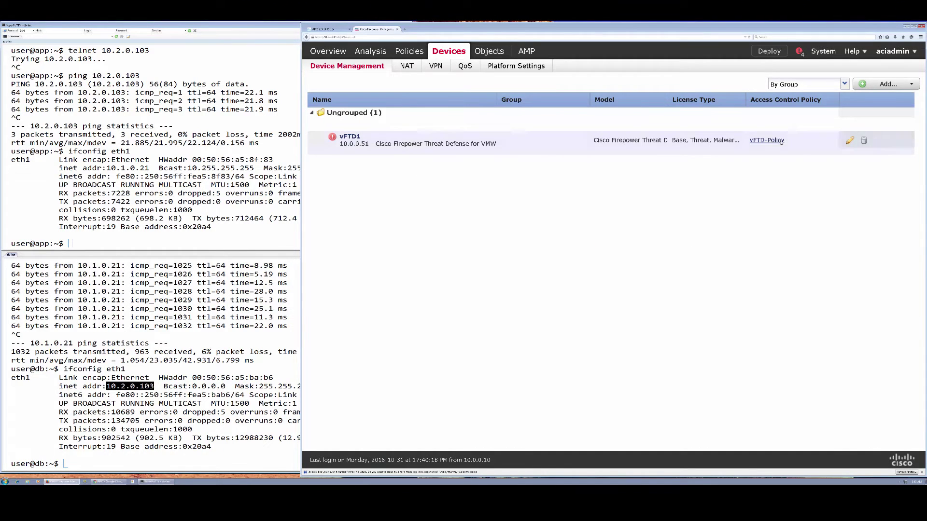
- Review vFTD1's interfaces and access control policy, then list the installed APIC/FirePOWER Remediation Module 1.0.1
click(850, 141)
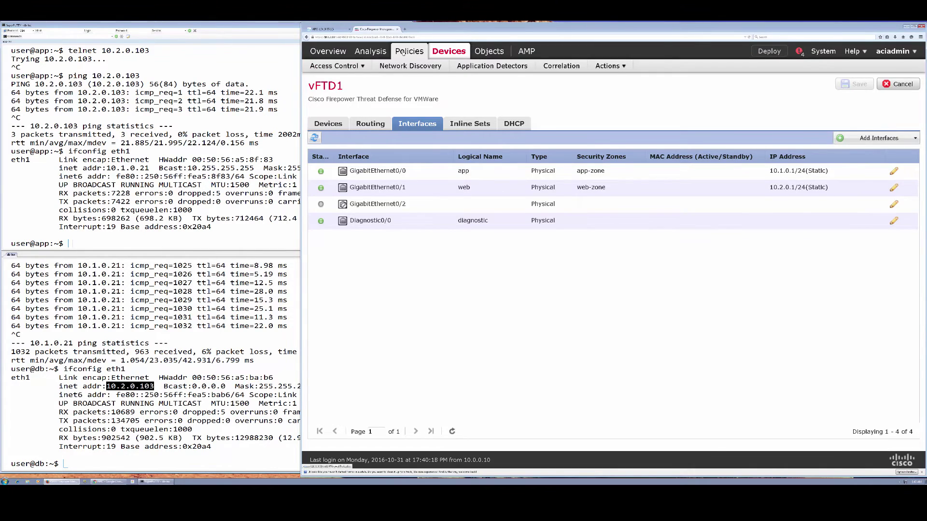
click(406, 52)
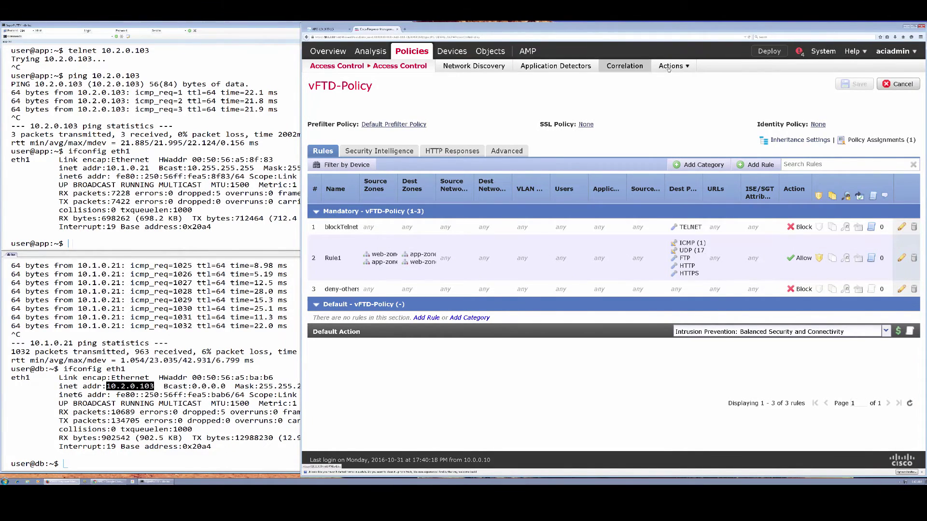
mouse_move(672, 66)
click(683, 147)
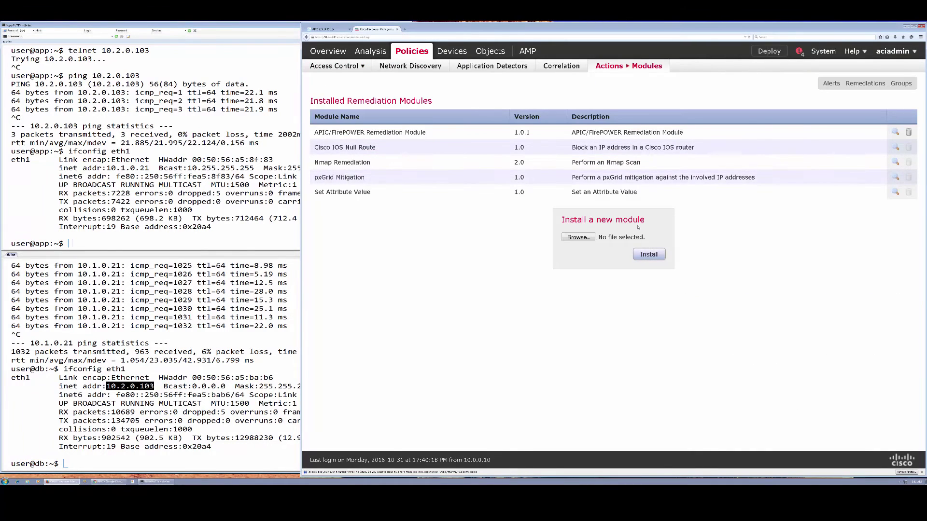
- Inspect the APIC/FirePOWER module's apicrem1 instance, then list correlation policies including BlockTelnetPolicy
click(897, 133)
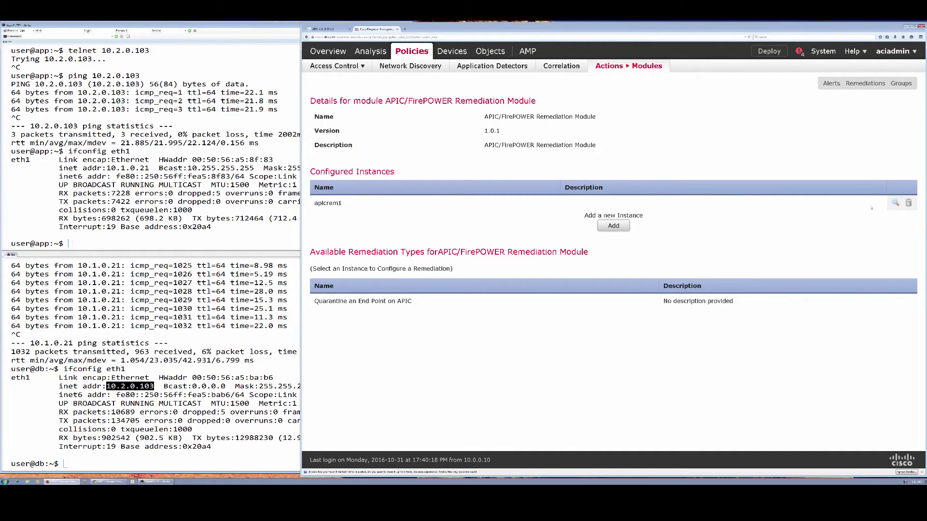
click(896, 204)
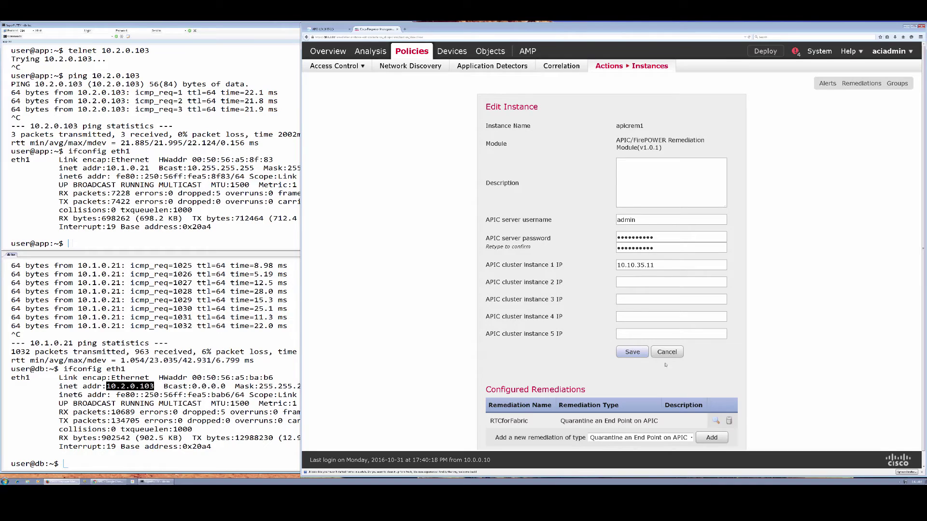
click(521, 67)
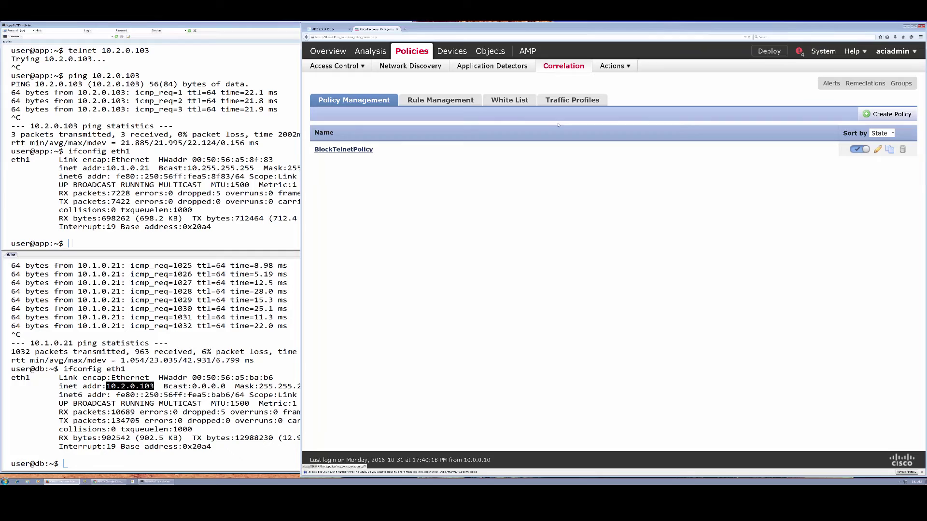
- Check the BlockTelnet correlation rule and the remediation status, then view EPG db's client endpoints in APIC
click(440, 101)
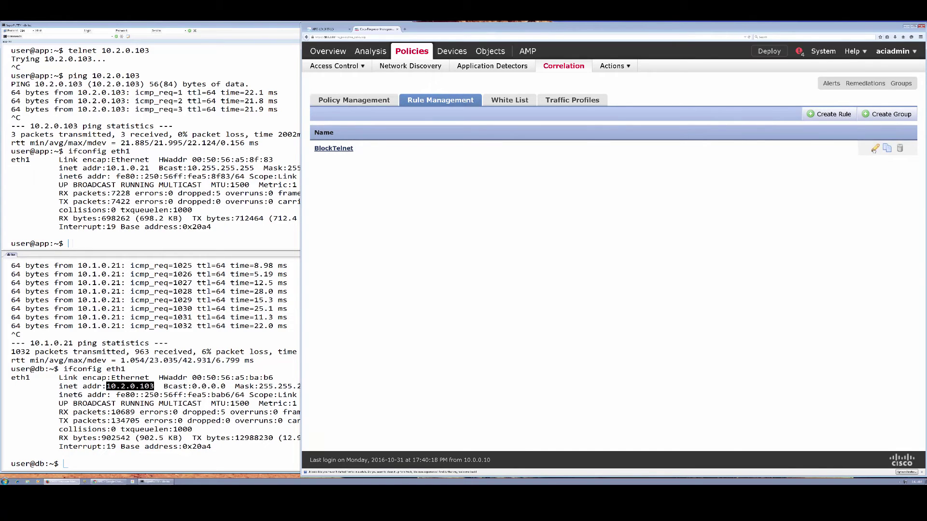
click(875, 148)
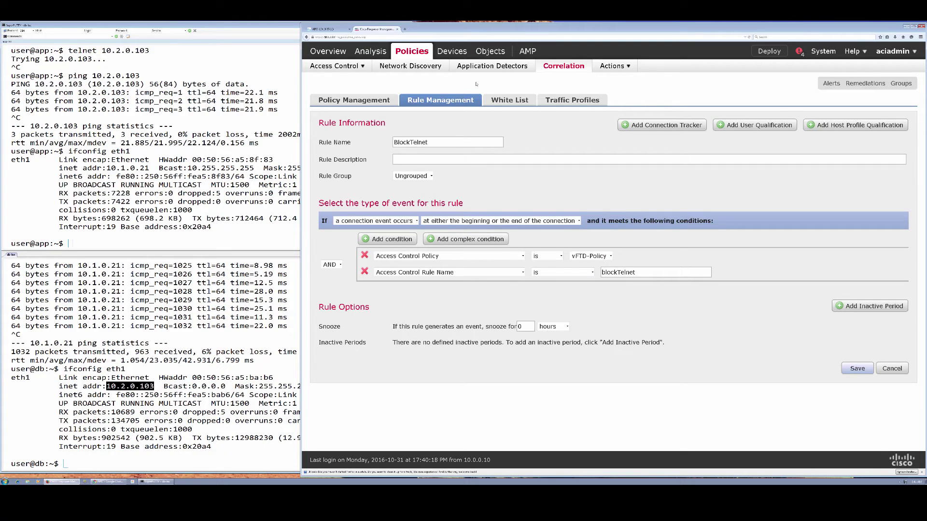
mouse_move(379, 53)
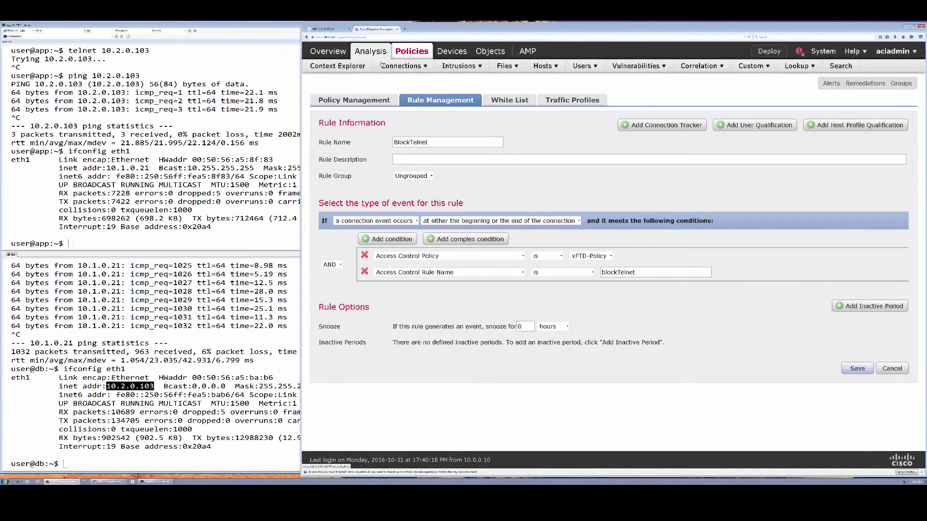
mouse_move(549, 68)
mouse_move(700, 68)
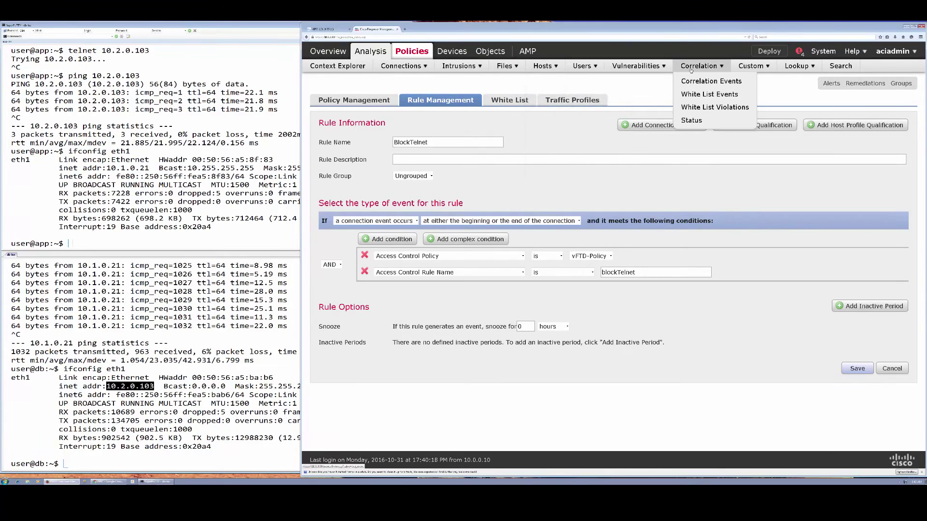
click(697, 120)
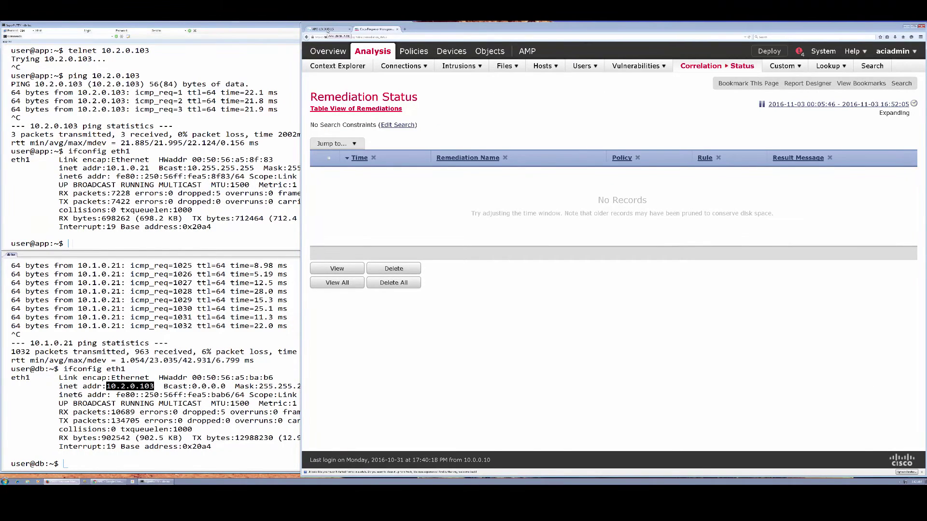
click(327, 29)
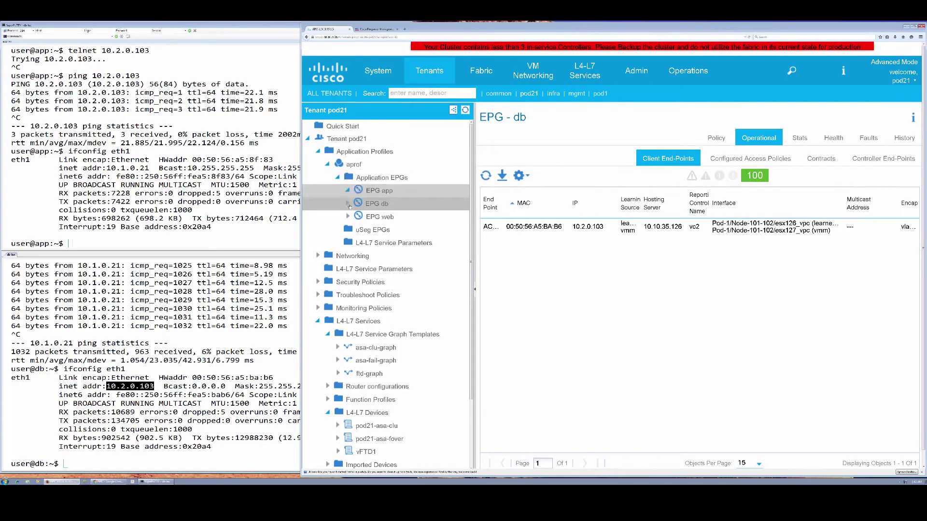
- Show the uSeg EPGs list and rerun the db host's ping to 10.1.0.21
click(370, 229)
click(229, 319)
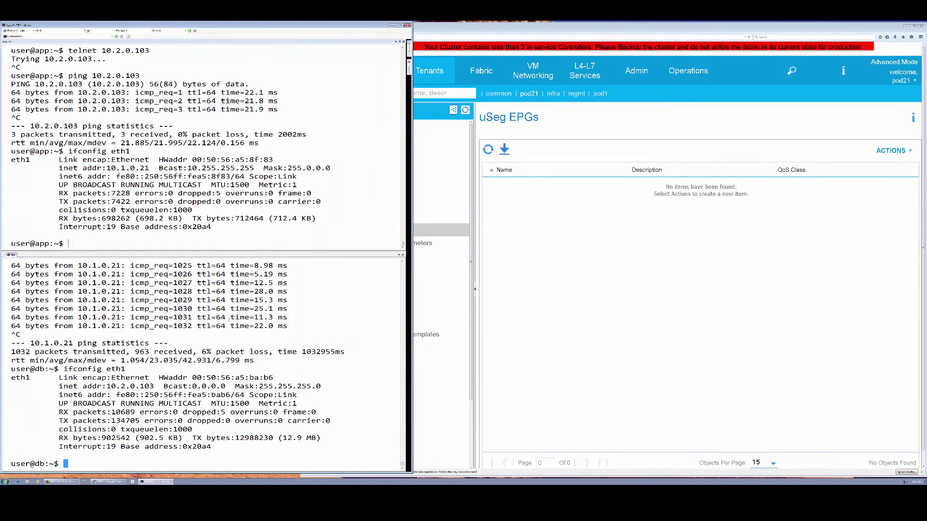
key(Up)
key(Up)
key(Return)
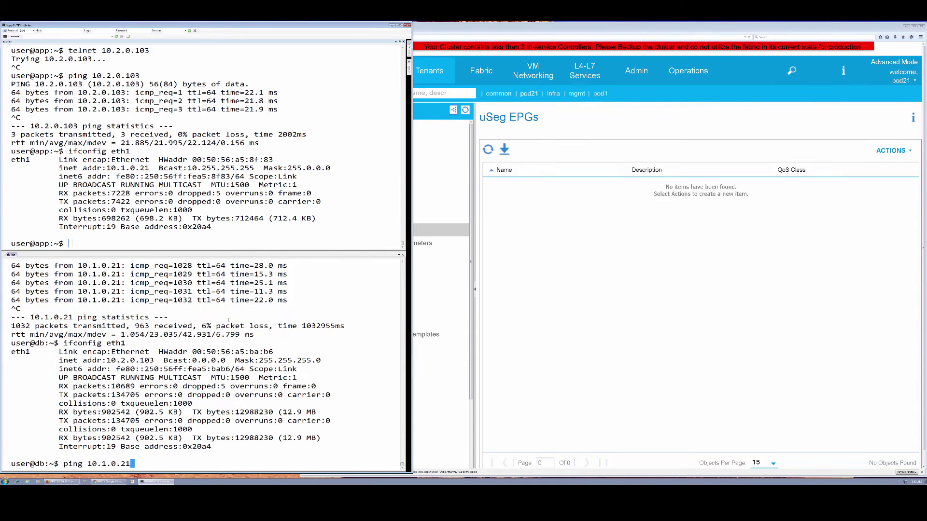
- Ping 10.2.0.103 from the app host, stopping after three replies
key(Up)
key(Up)
click(229, 208)
key(Up)
key(Up)
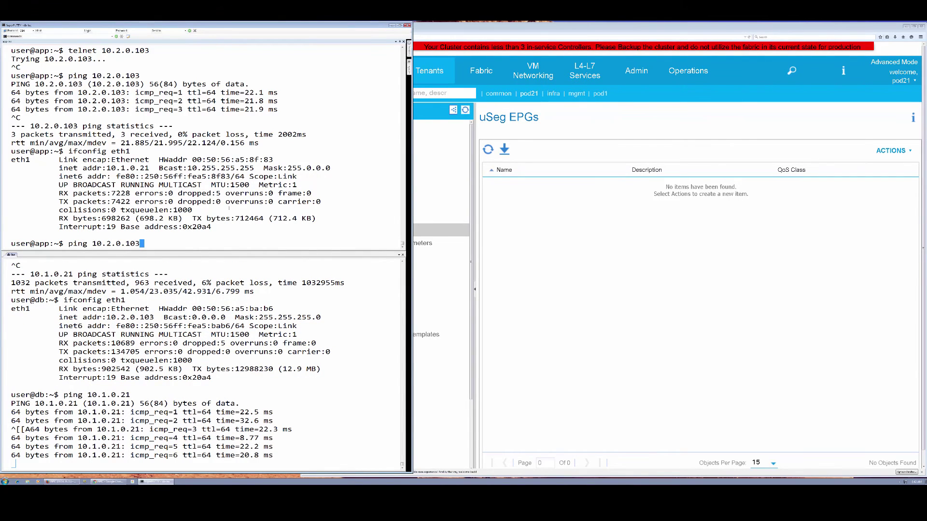
key(Return)
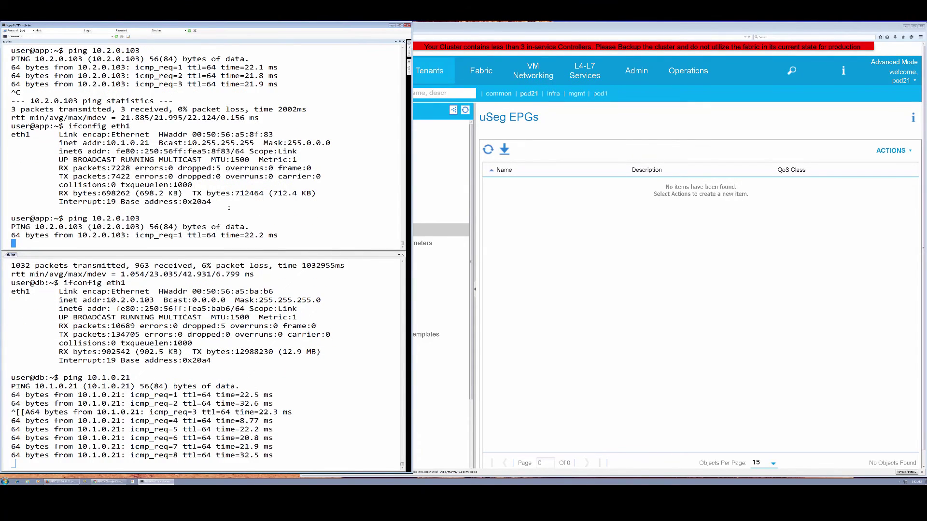
key(ctrl+c)
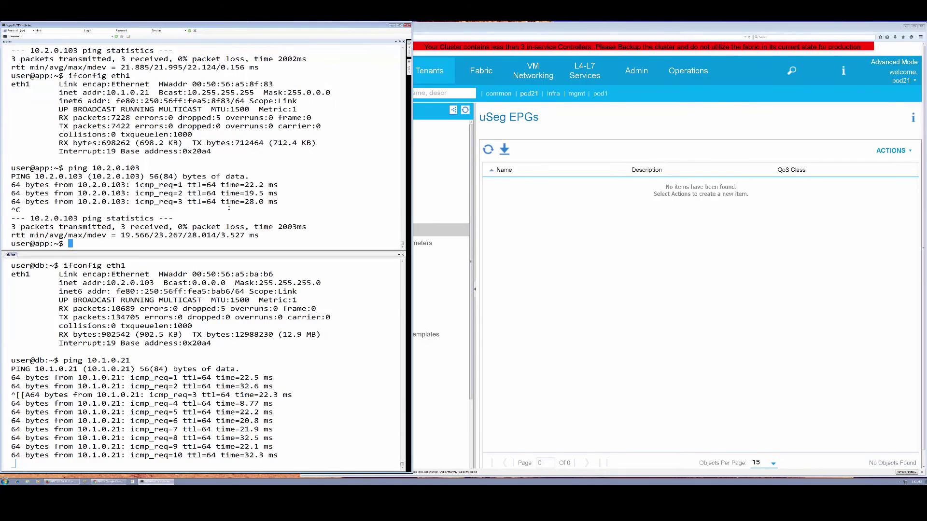
- Retry the telnet connection from the app host to 10.2.0.103
key(Up)
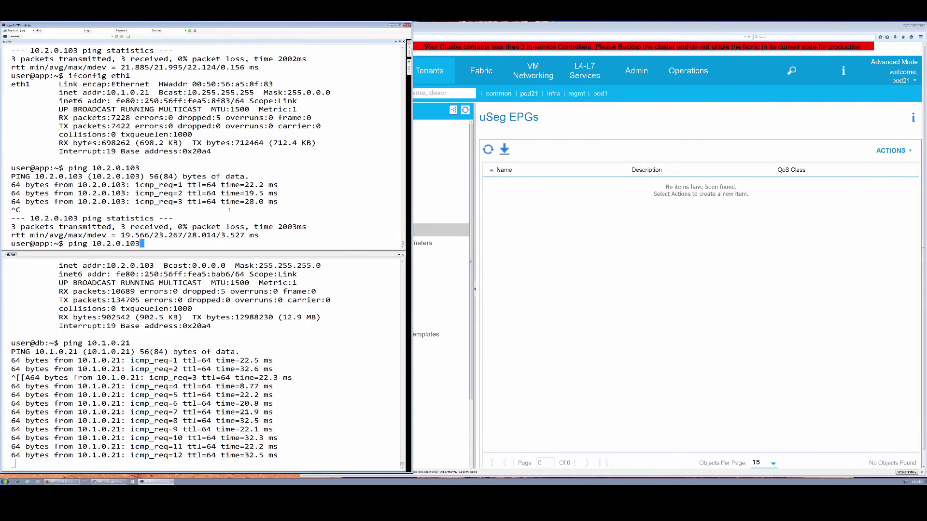
key(Up)
key(Down)
key(Up)
key(Up)
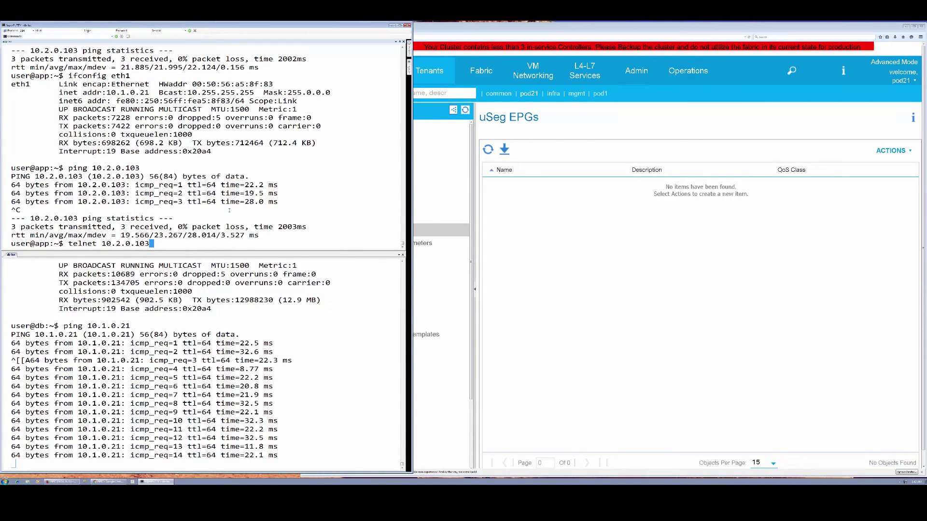
key(Return)
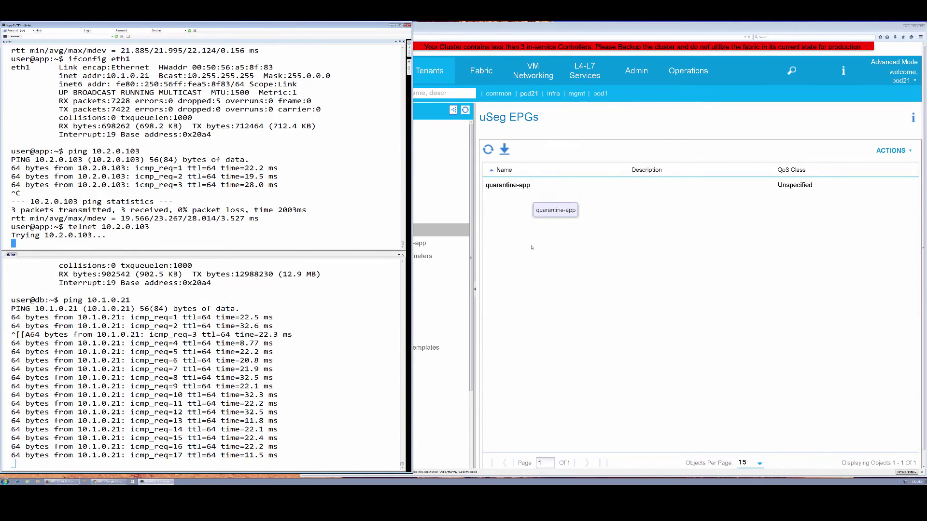
- Open the quarantine-app EPG and scroll to its uSeg attribute matching IP 10.1.0.21
click(483, 208)
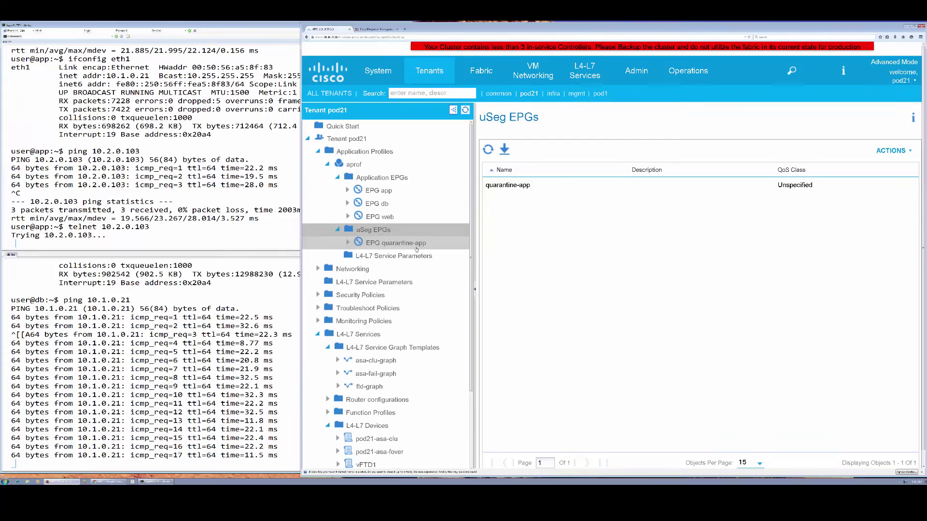
click(396, 242)
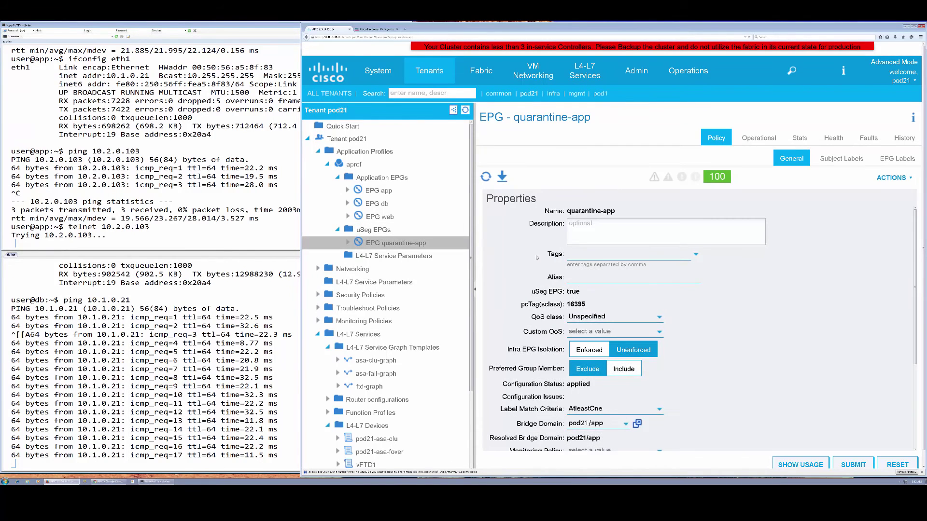
scroll(584, 394, down, 3)
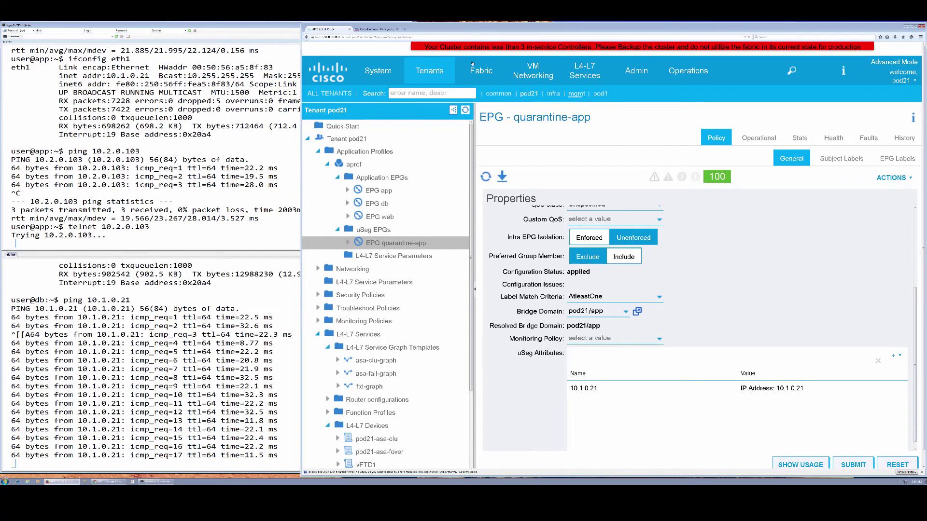
- Confirm the RTCforFabric remediation completed and review the BlockTelnet correlation events
click(384, 30)
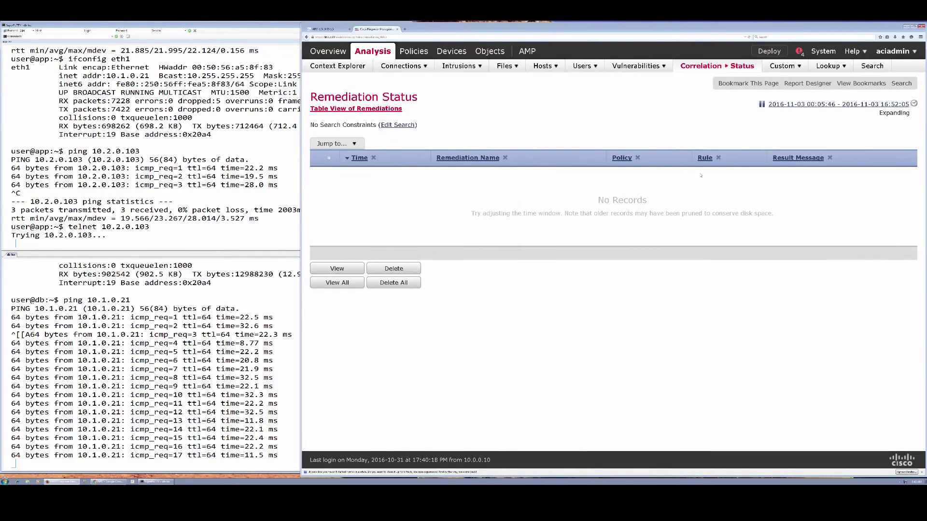
click(762, 105)
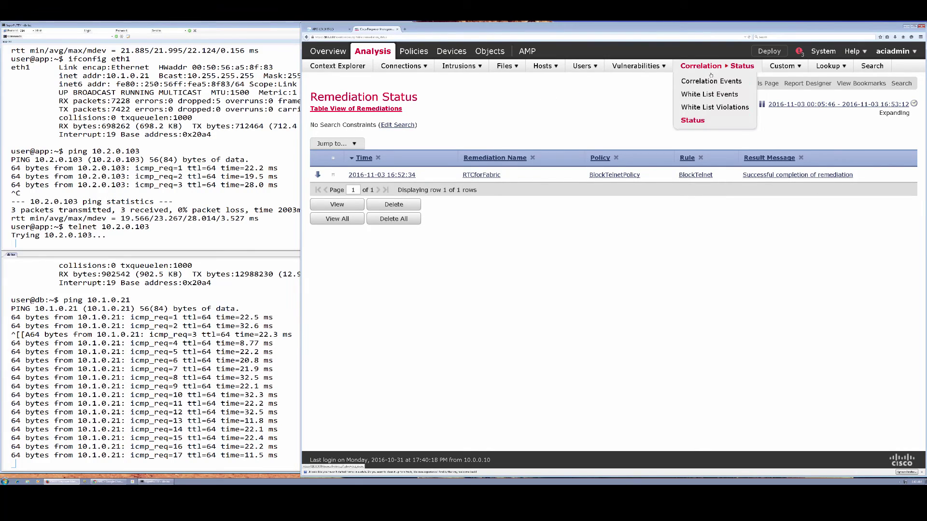
click(711, 81)
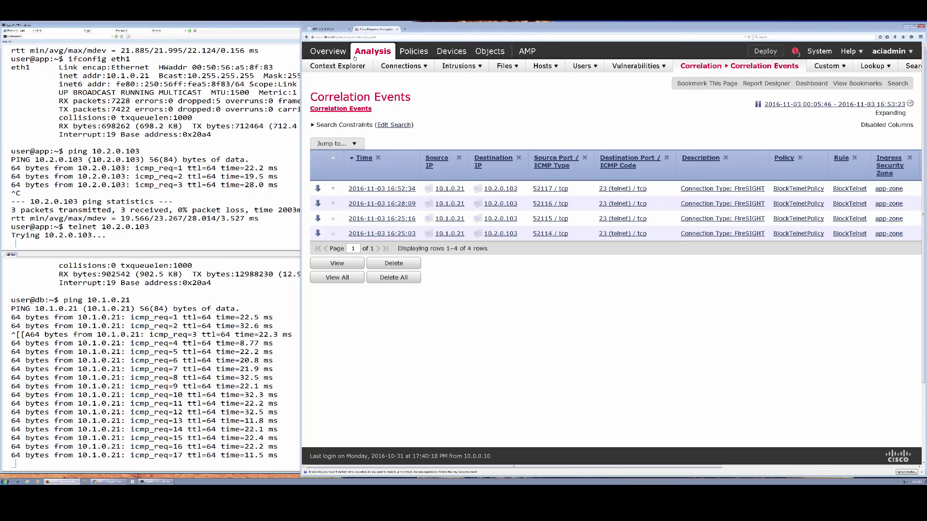
click(322, 29)
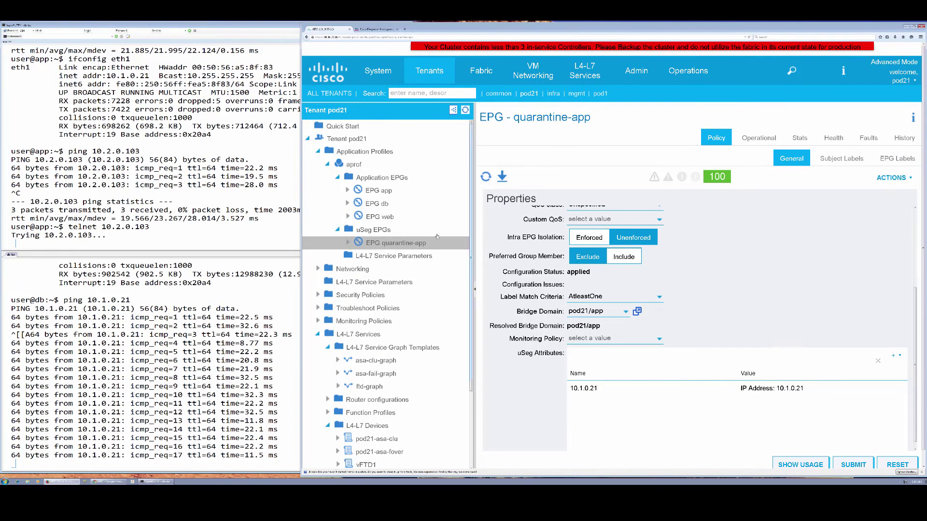
- Delete the quarantine-app uSeg EPG, check the ping replies, and return to the containment slide
right_click(402, 245)
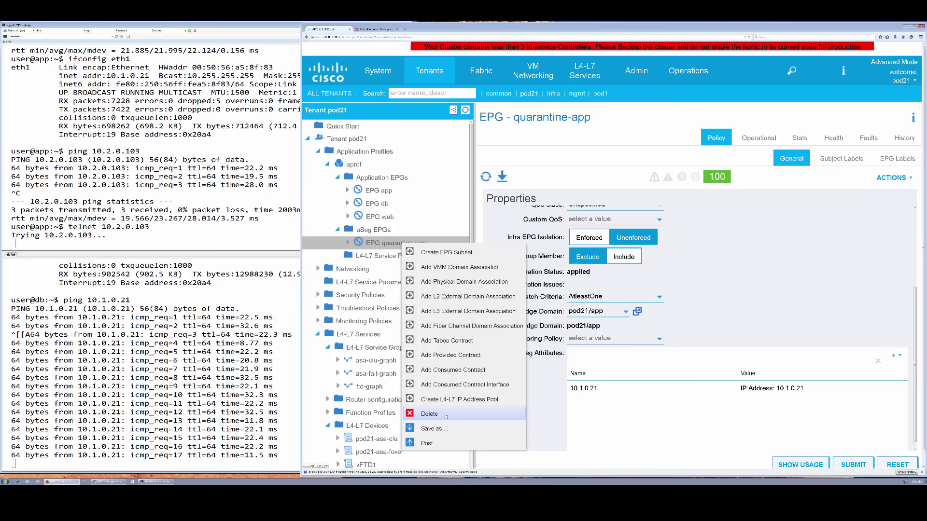
click(430, 414)
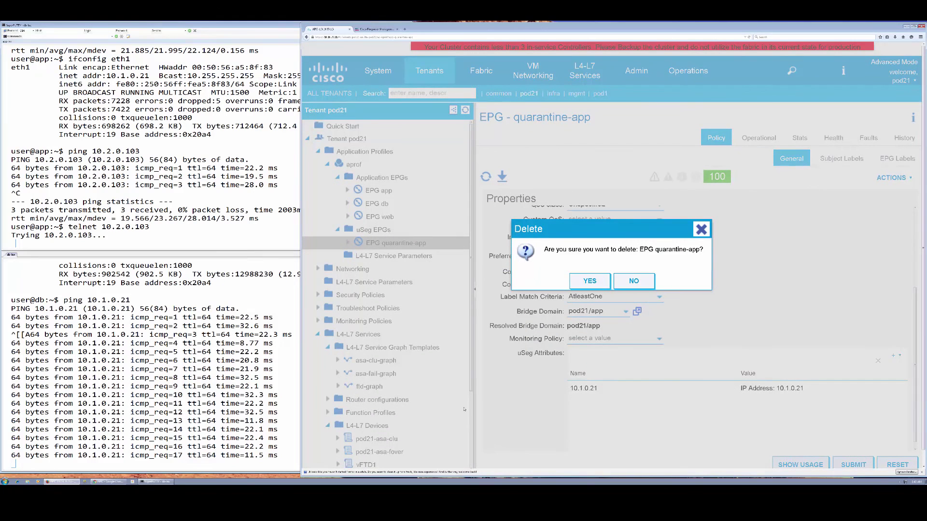
click(589, 281)
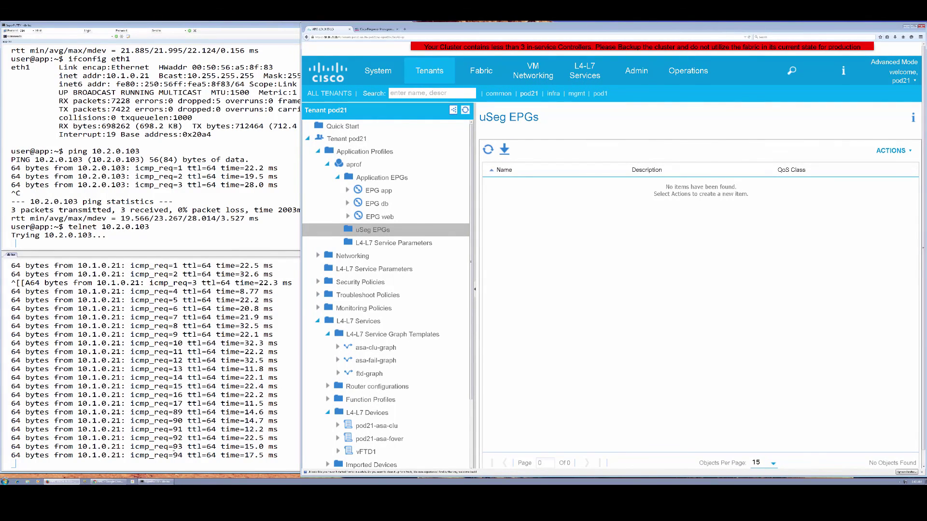
click(150, 215)
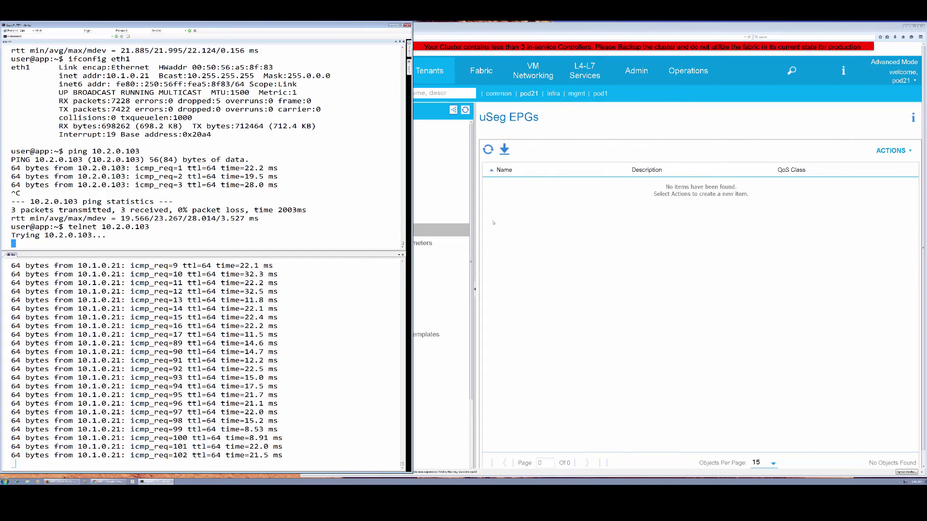
key(alt+Tab)
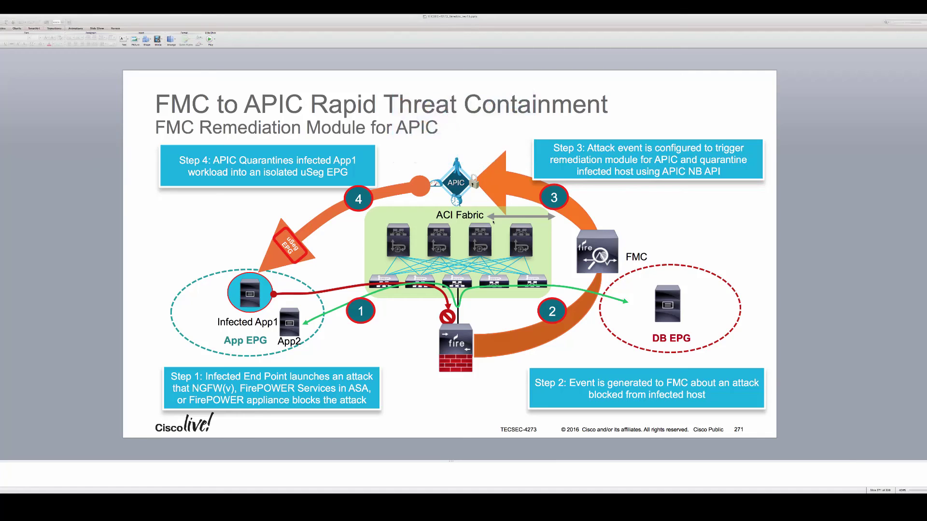